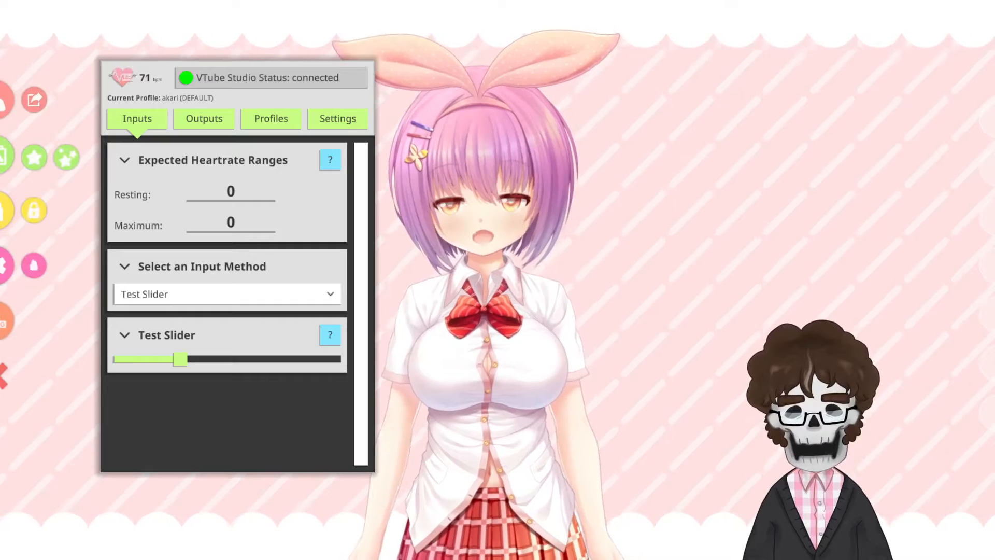
Step: Check in the VTube Studio settings that the plugin API is enabled and which port it uses
left_click(4, 265)
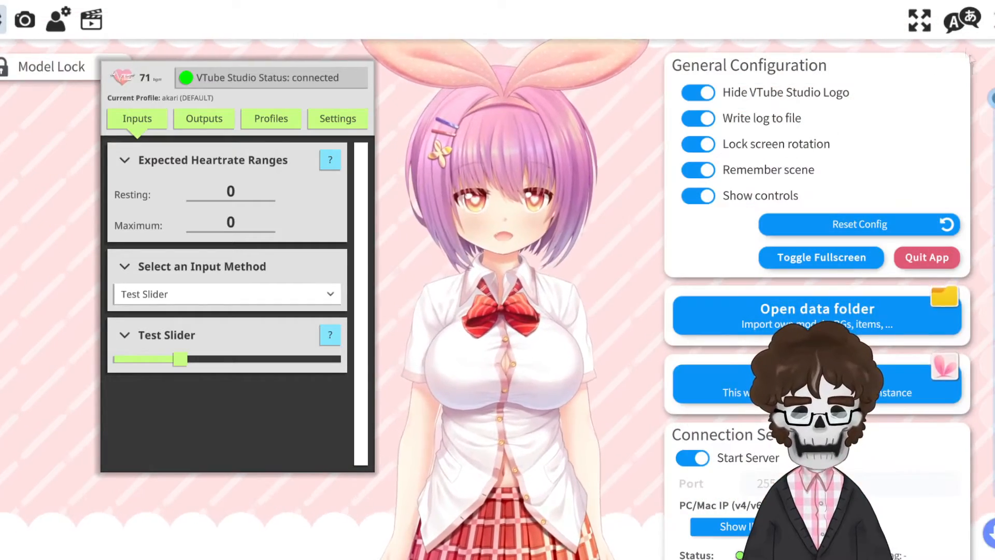
scroll(755, 171, "down", 10)
scroll(877, 96, "down", 3)
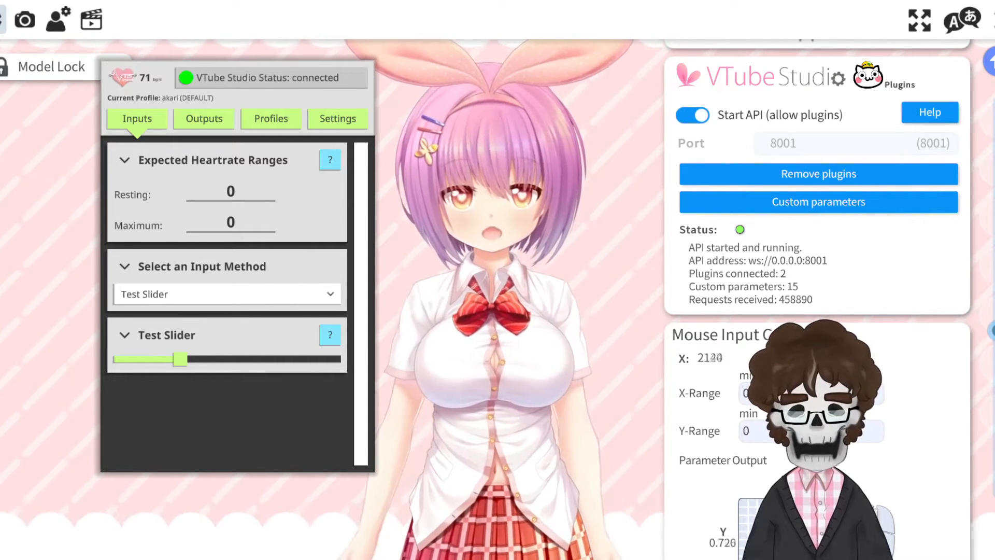
left_click(994, 20)
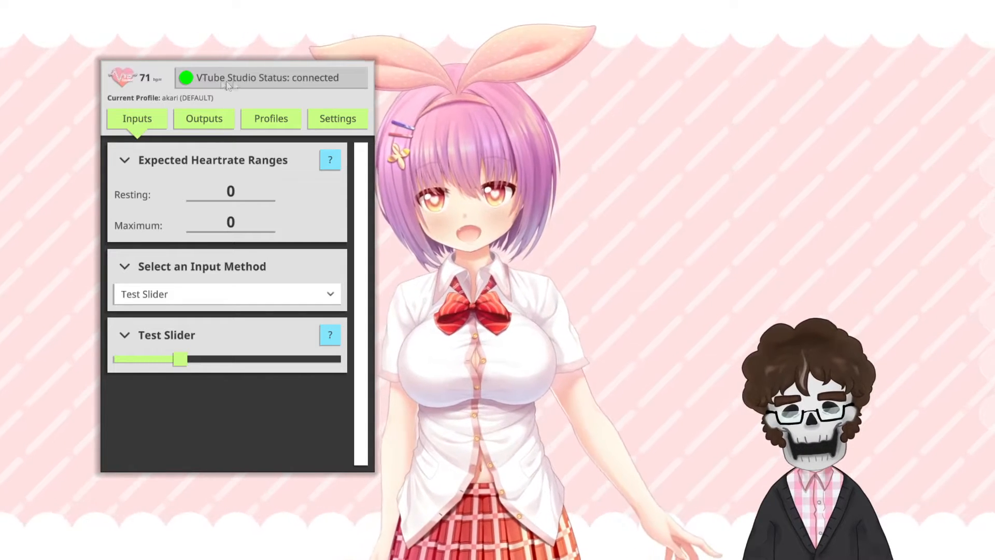
Step: Connect the heart rate plugin to VTube Studio on port 8001
left_click(338, 118)
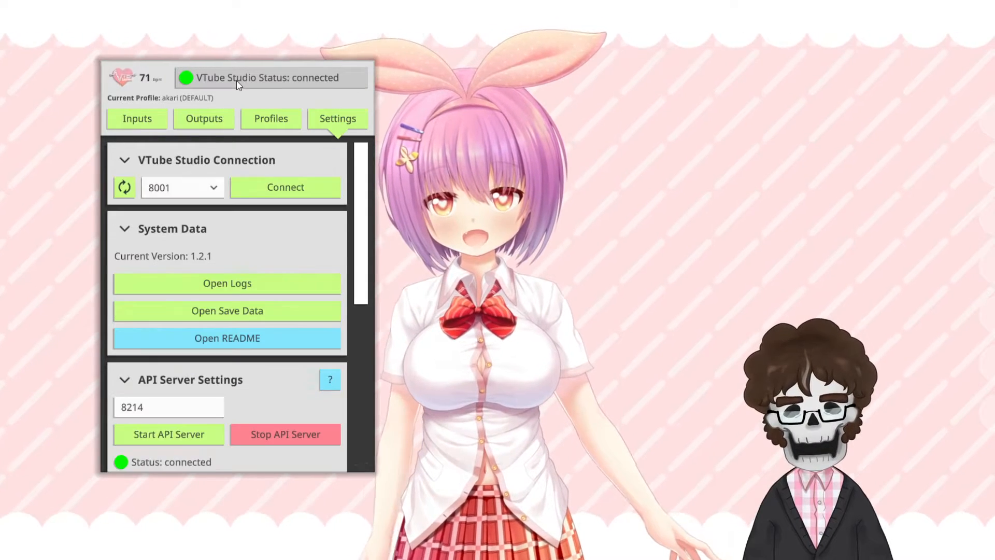
left_click(267, 186)
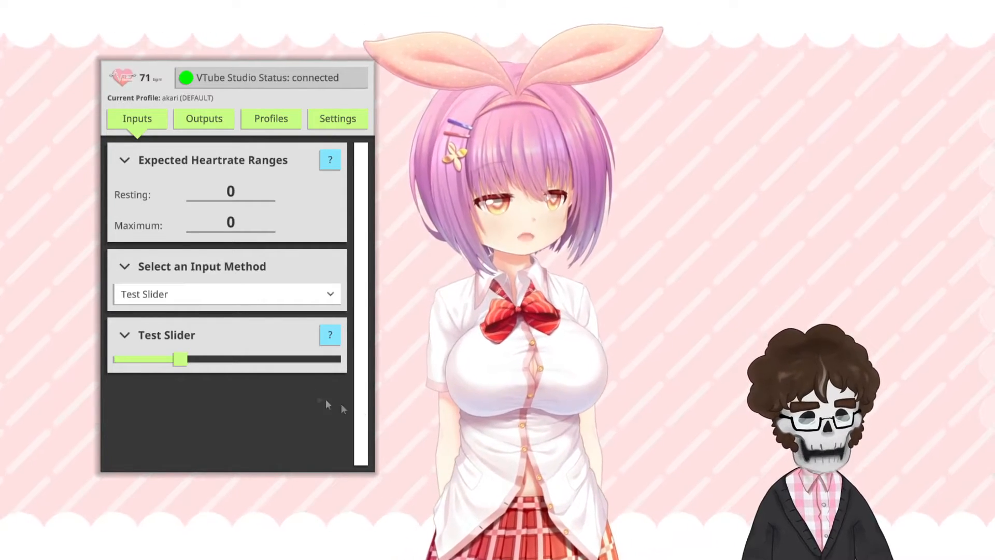
Step: Set the expected heart rate range to 80 resting and 160 maximum
left_click(237, 195)
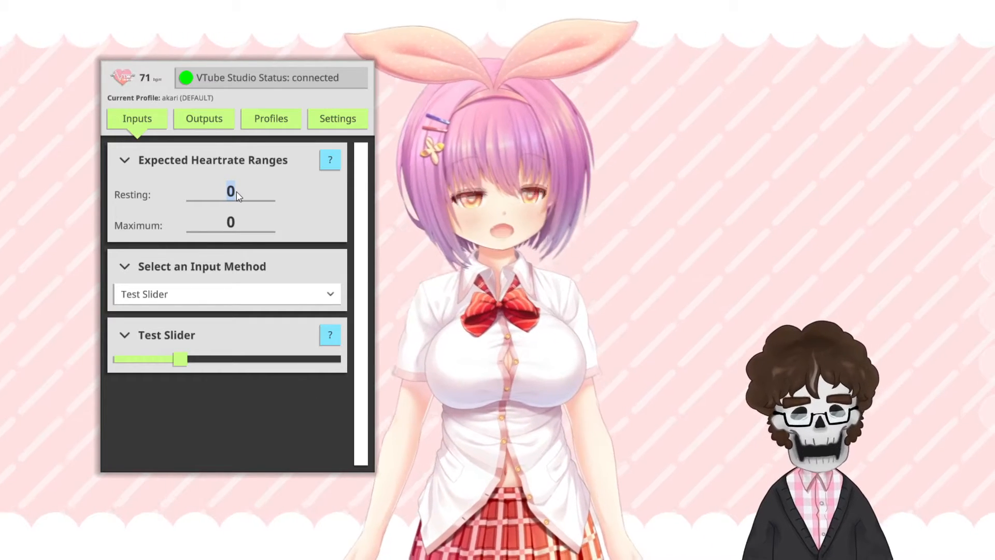
type("80")
left_click(246, 220)
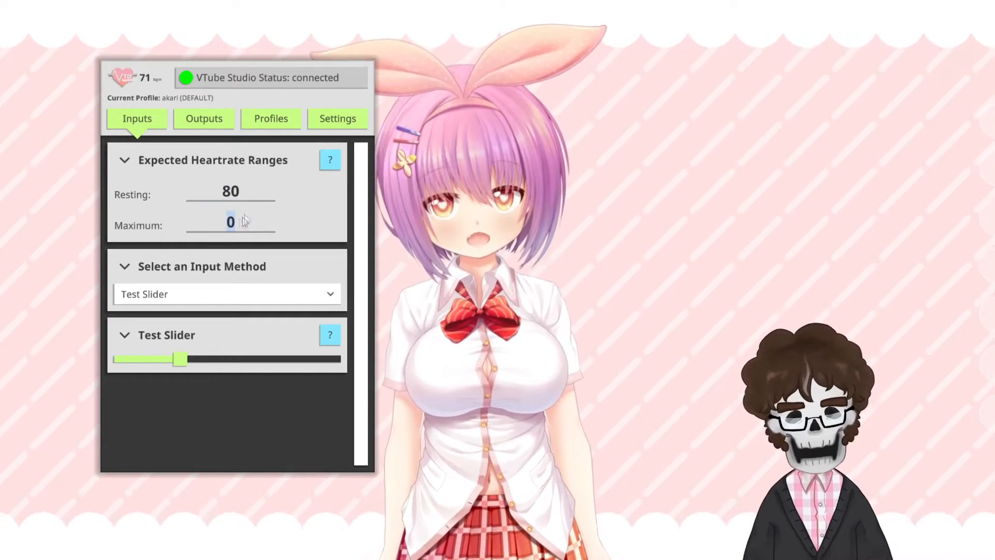
type("160")
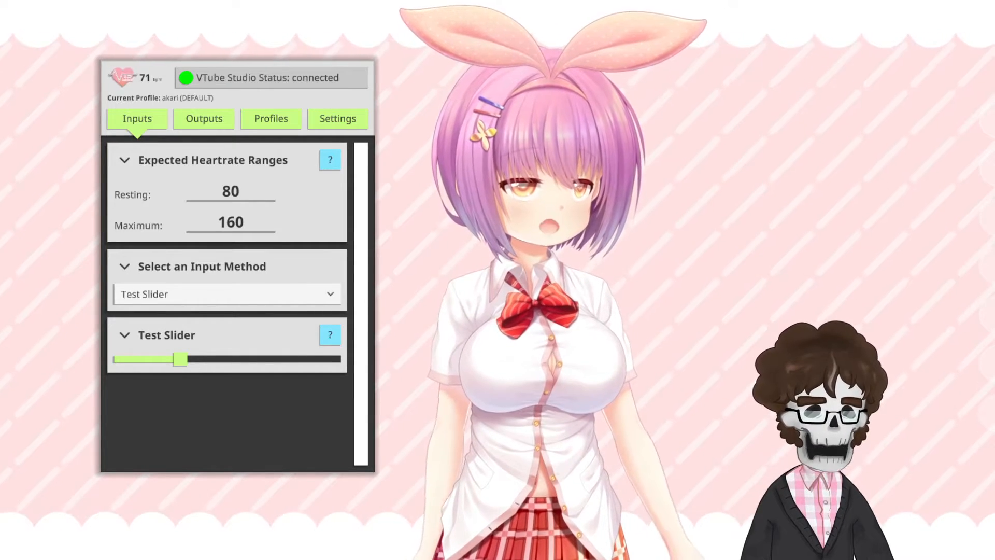
Step: Choose Pulsoid as the input method and paste the Pulsoid authentication token
left_click(238, 291)
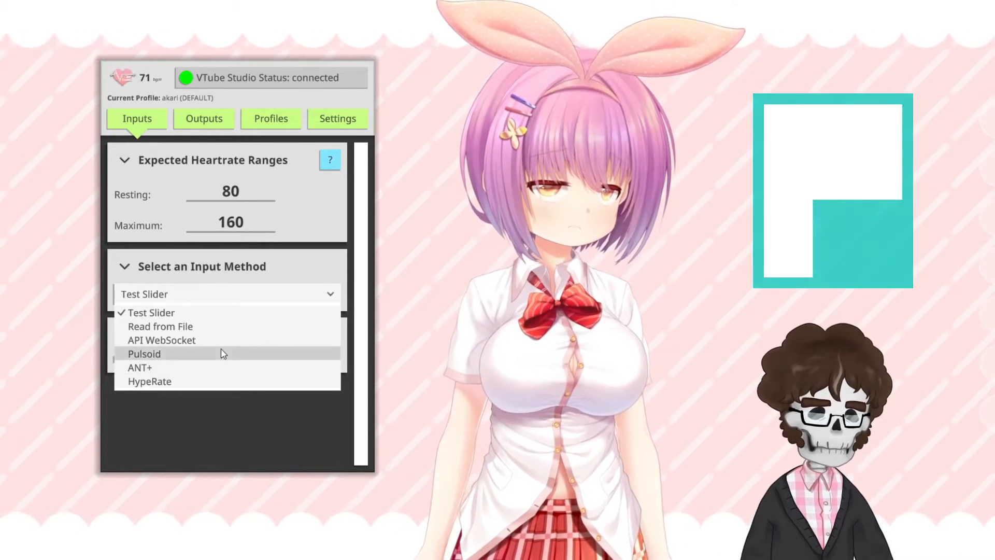
left_click(222, 353)
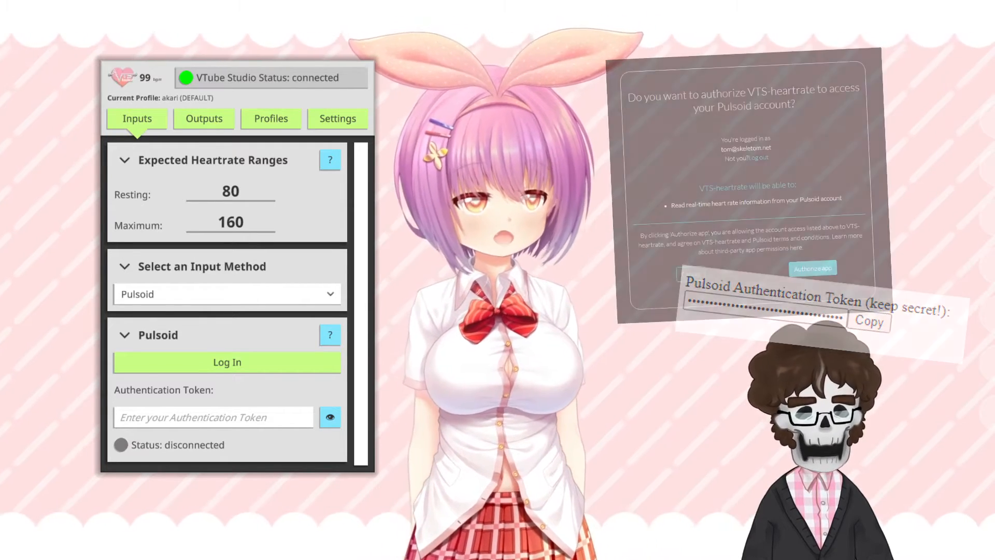
left_click(255, 424)
key("ctrl+v")
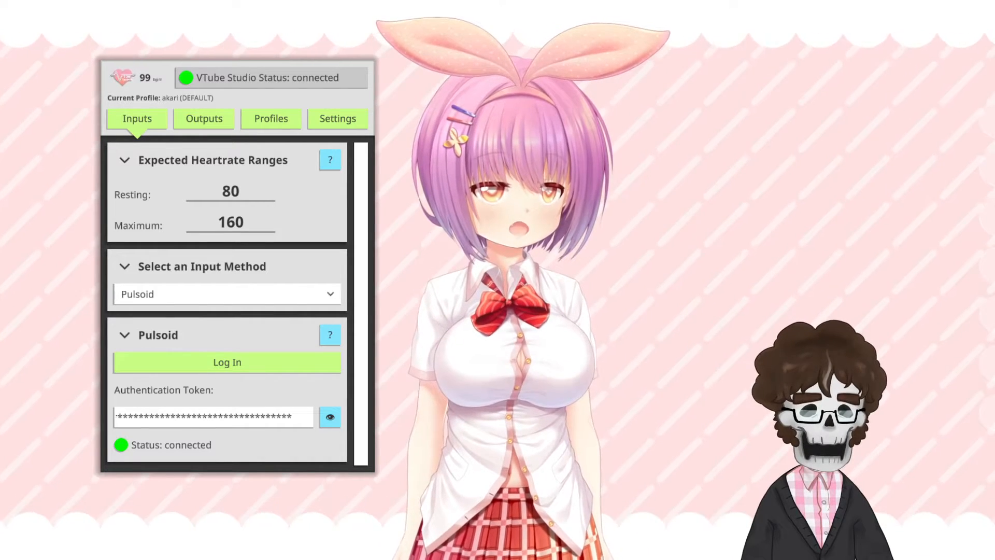
Step: Switch the input method to Test Slider and set the test heart rate to about 69 bpm
left_click(182, 292)
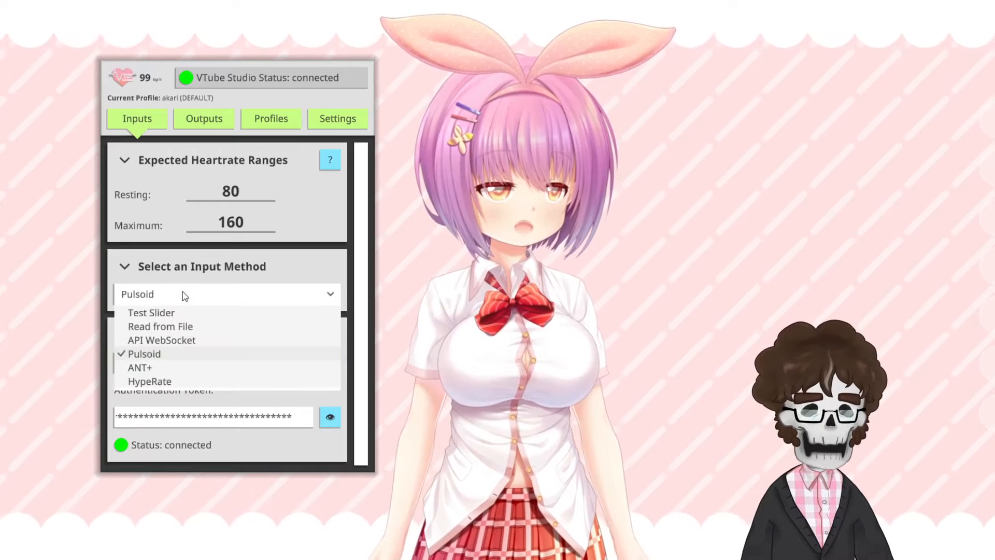
left_click(184, 312)
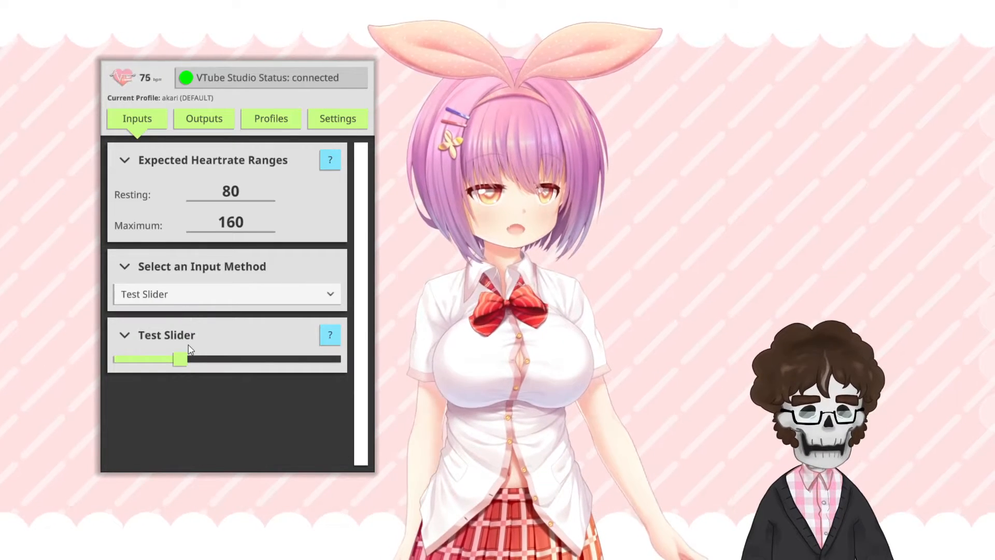
mouse_move(185, 363)
left_mouse_down()
mouse_move(259, 363)
mouse_move(181, 365)
left_mouse_up()
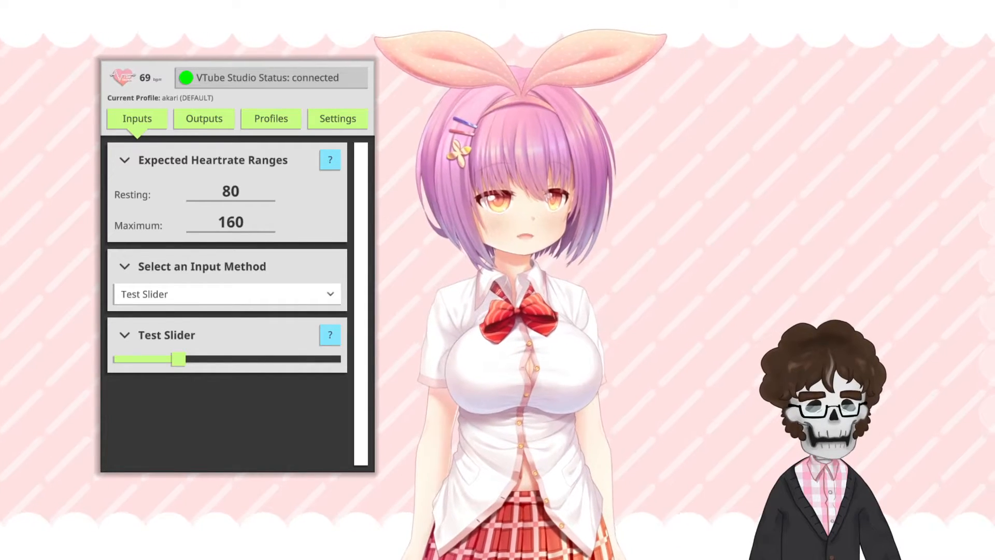
Step: Add an Art Mesh Tint output and make its colour pure red by setting G and B to 0
left_click(221, 124)
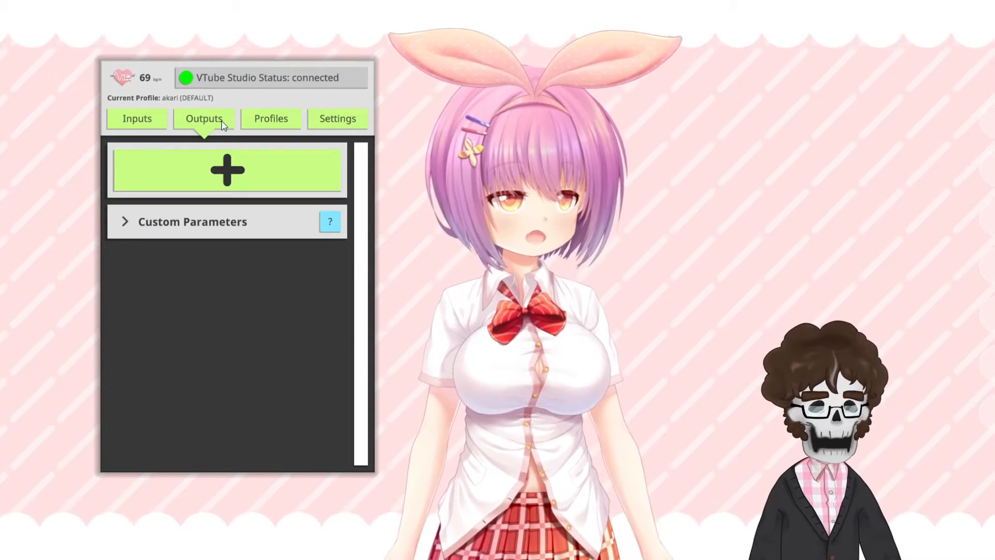
left_click(211, 173)
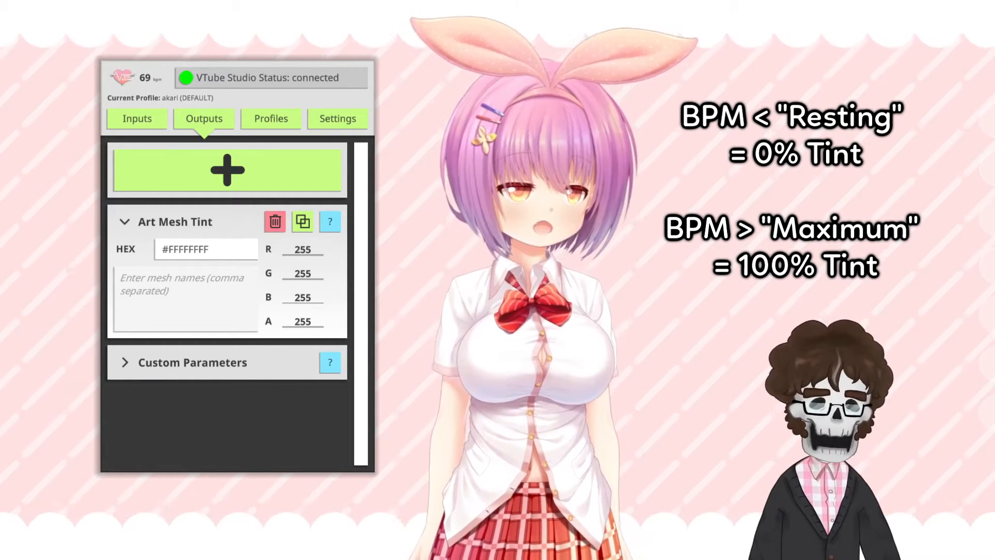
left_click(320, 277)
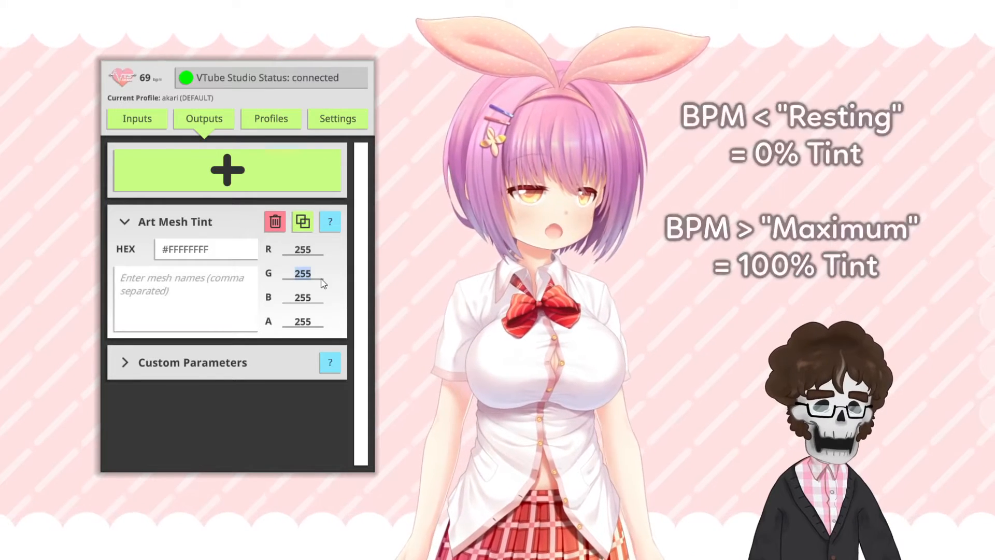
key("BackSpace")
left_click(316, 299)
key("BackSpace")
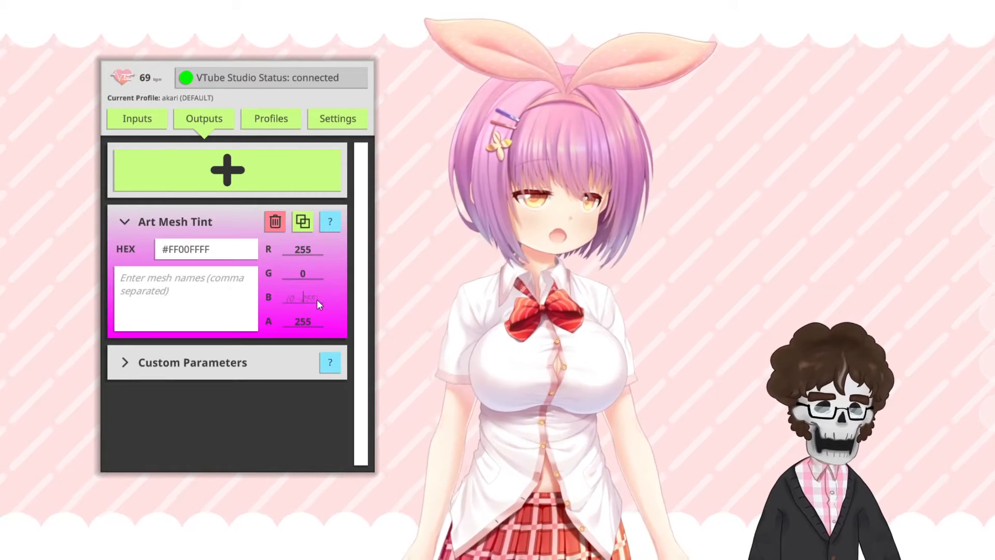
left_click(231, 294)
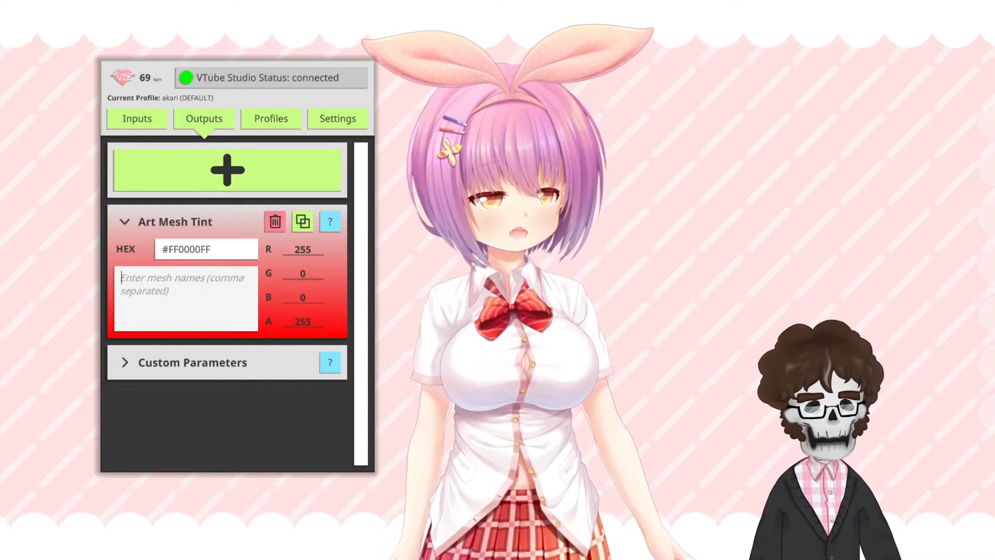
Step: Read the Art Mesh Tint help and enter face,neck,head,mouth as the mesh names to tint
left_click(334, 222)
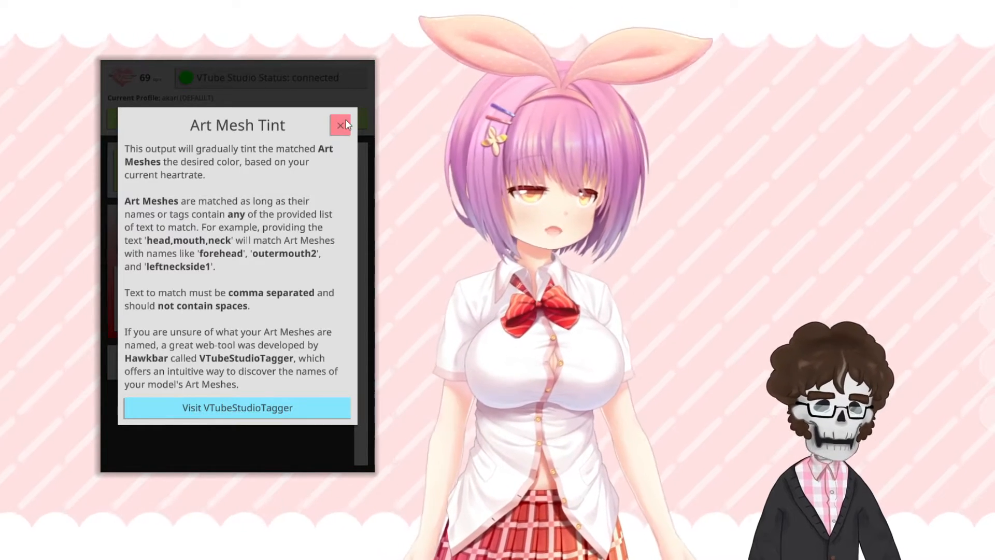
left_click(341, 124)
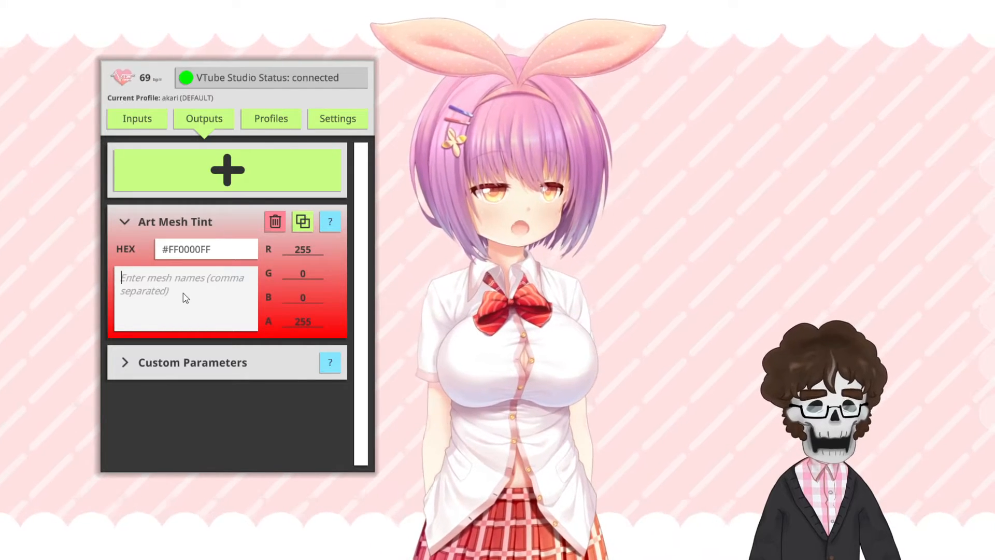
left_click(184, 294)
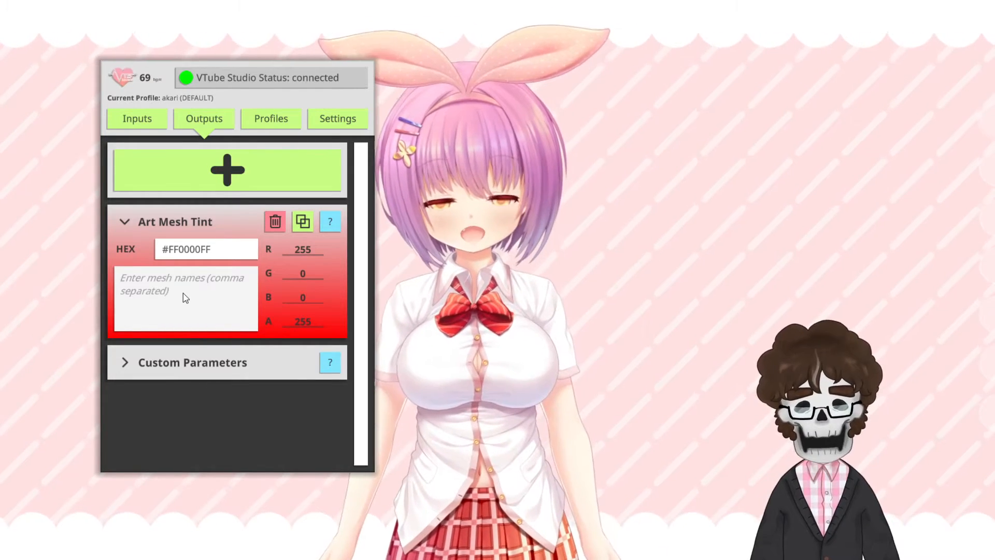
type("face,neck,he")
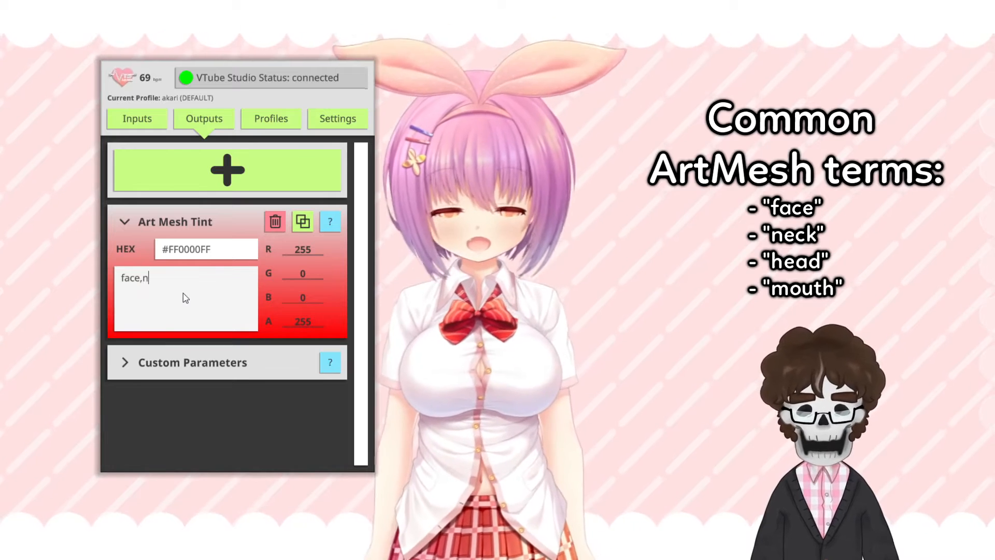
type("mouth")
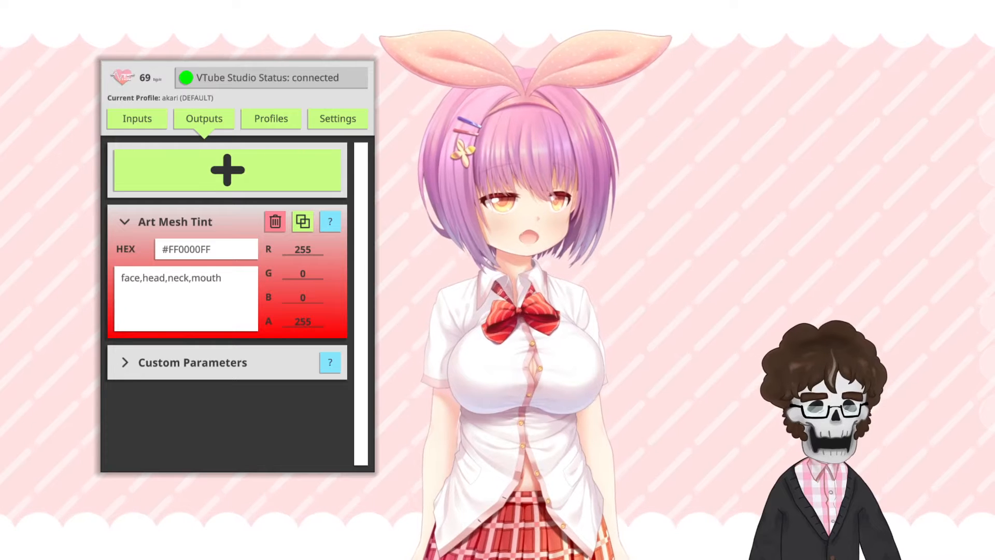
Step: Test the red tint on the model by raising the test heart rate above the resting value
left_click(157, 119)
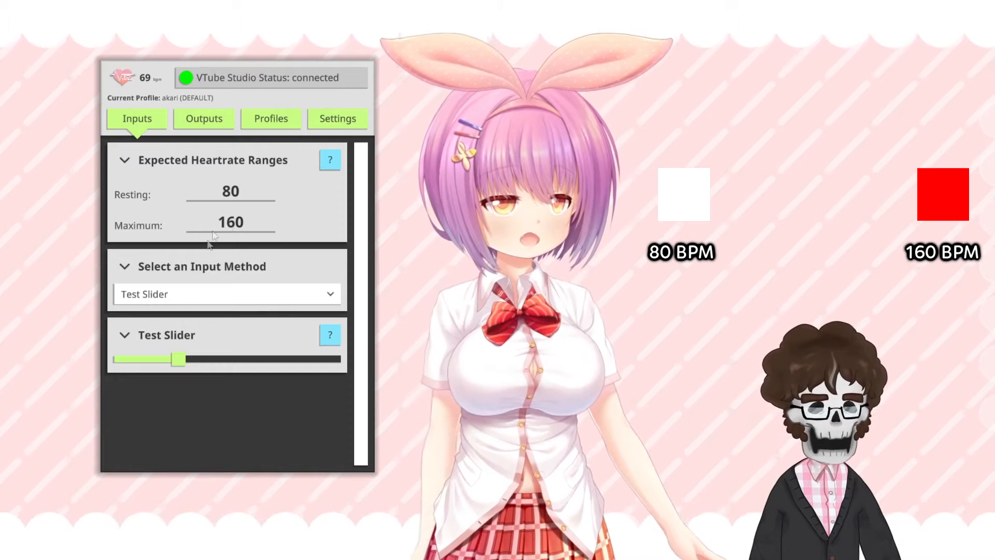
left_click_drag(178, 360, 230, 365)
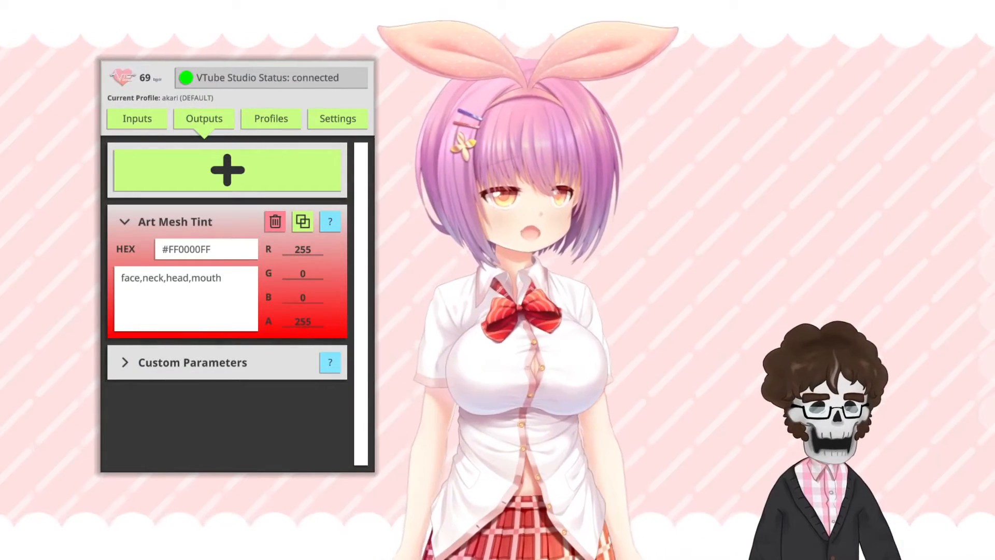
Step: Add an Expression Trigger output for EyesCry.exp3.json with Activate above, Deactivate below and a threshold of 120
left_click(223, 171)
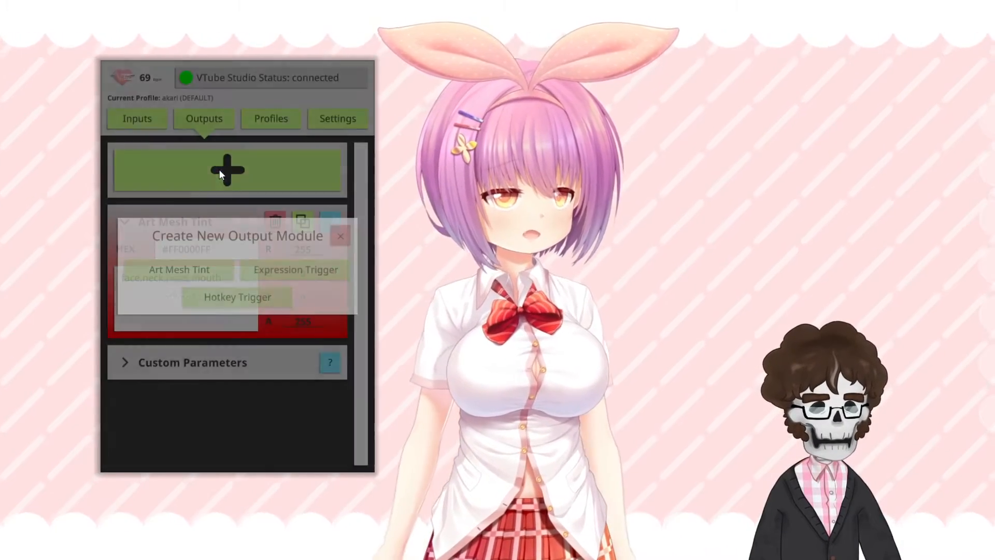
left_click(262, 275)
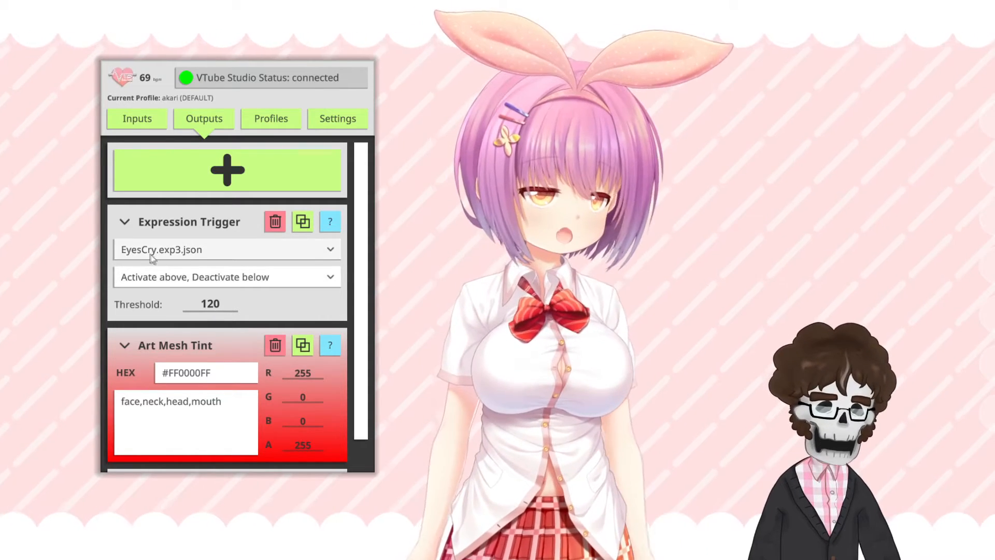
Step: Test the expression trigger by raising the test heart rate to about 149 bpm and lowering it below the threshold
left_click(146, 119)
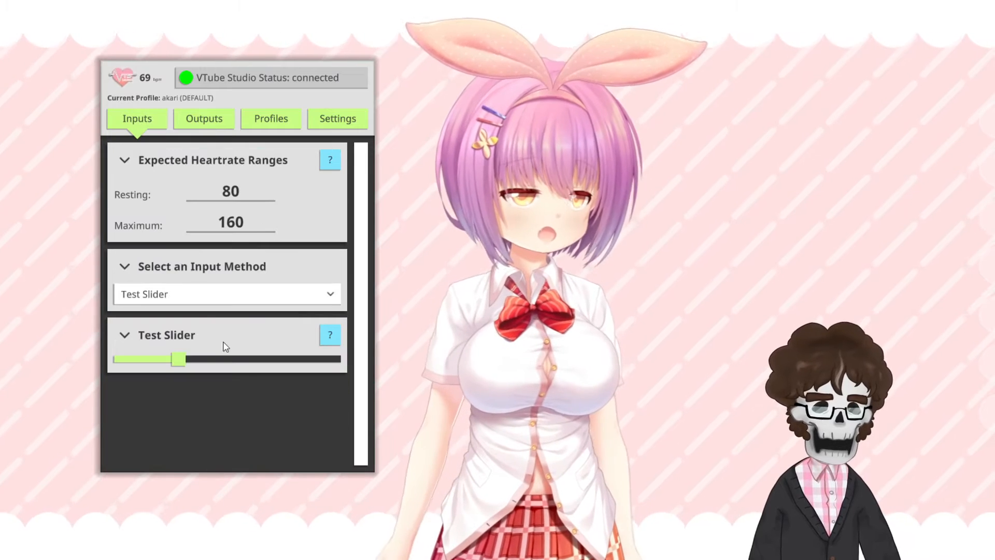
left_click_drag(181, 362, 248, 362)
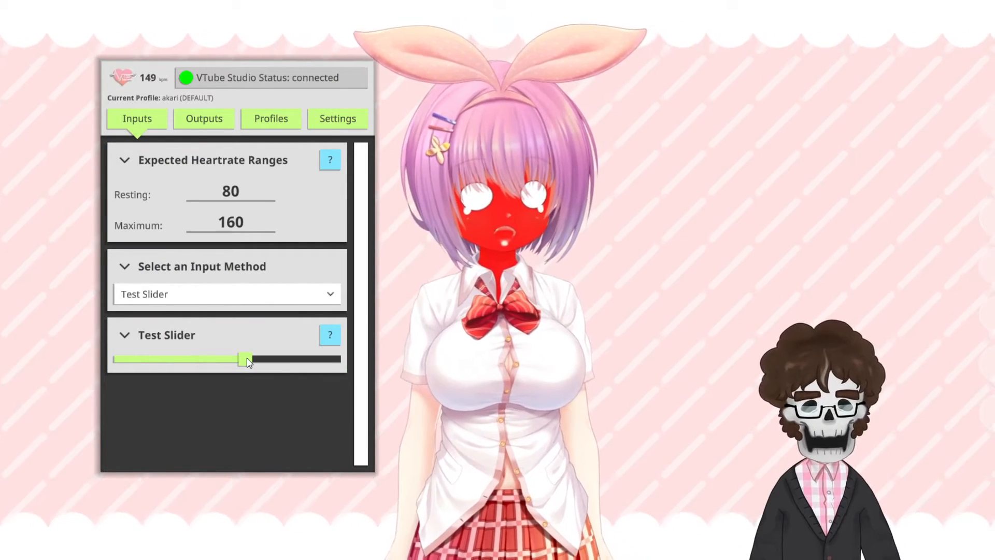
left_click_drag(233, 364, 158, 364)
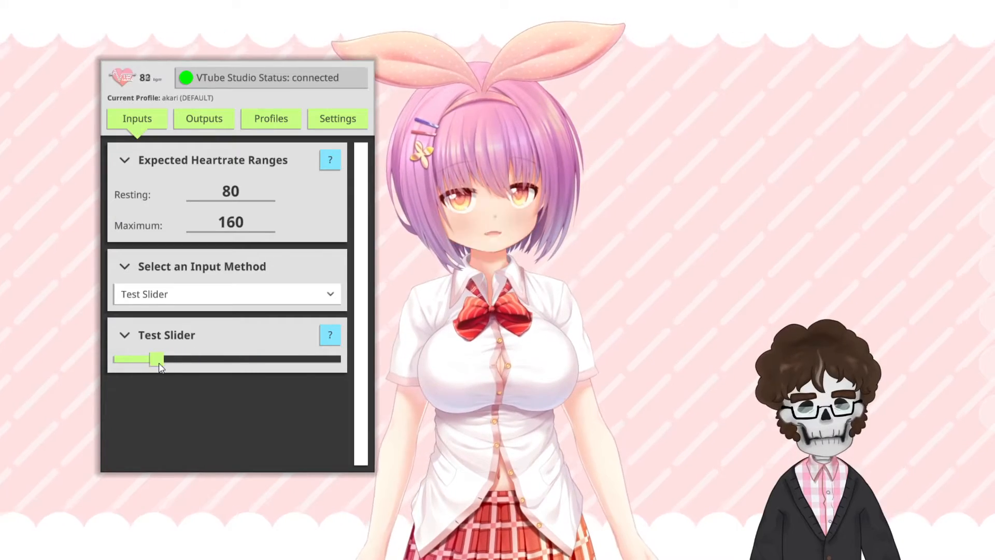
Step: Expand the Custom Parameters section of the outputs and look through its entries
left_click(199, 124)
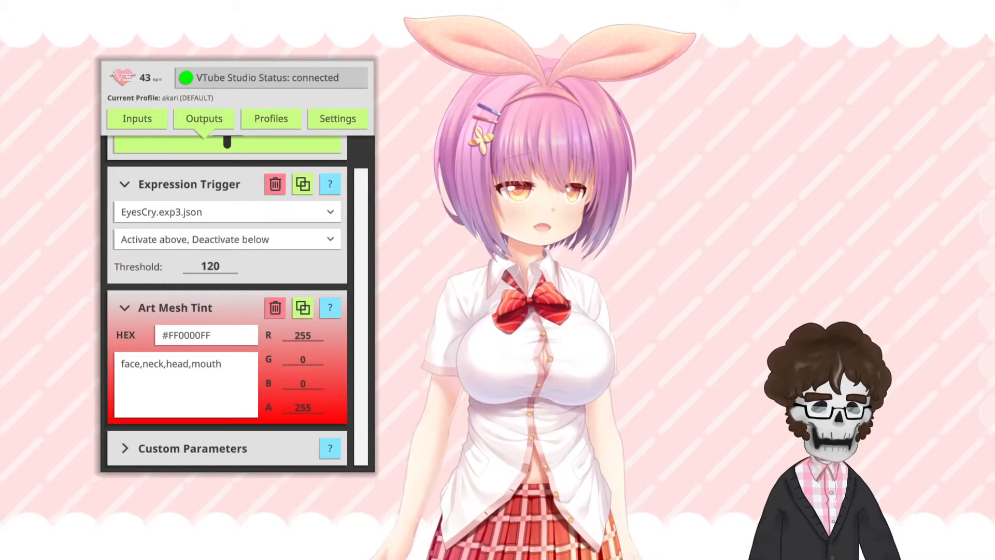
left_click(293, 441)
left_click_drag(359, 304, 361, 398)
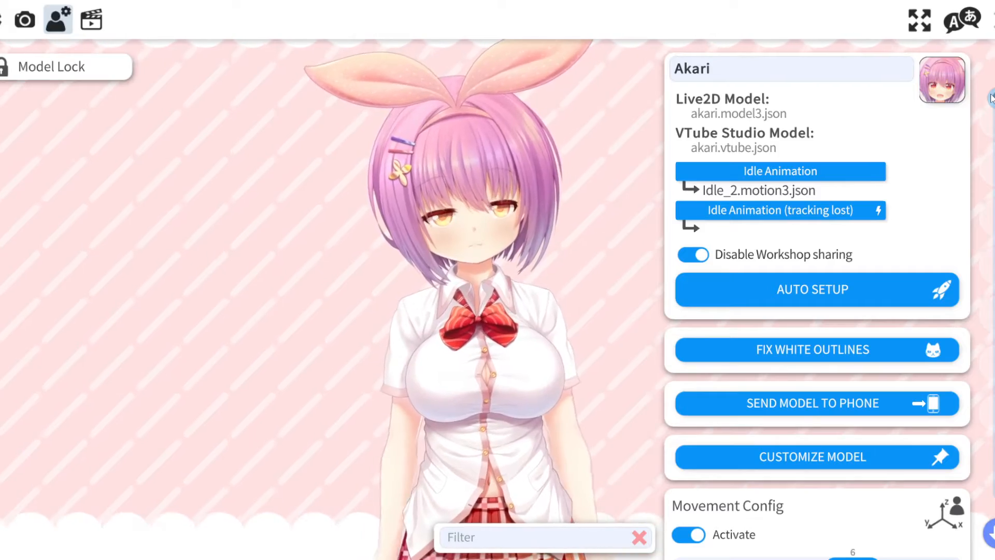
Step: Switch to VTube Studio's model settings and add a blank parameter mapping below Mouth X Position
left_click_drag(991, 99, 993, 487)
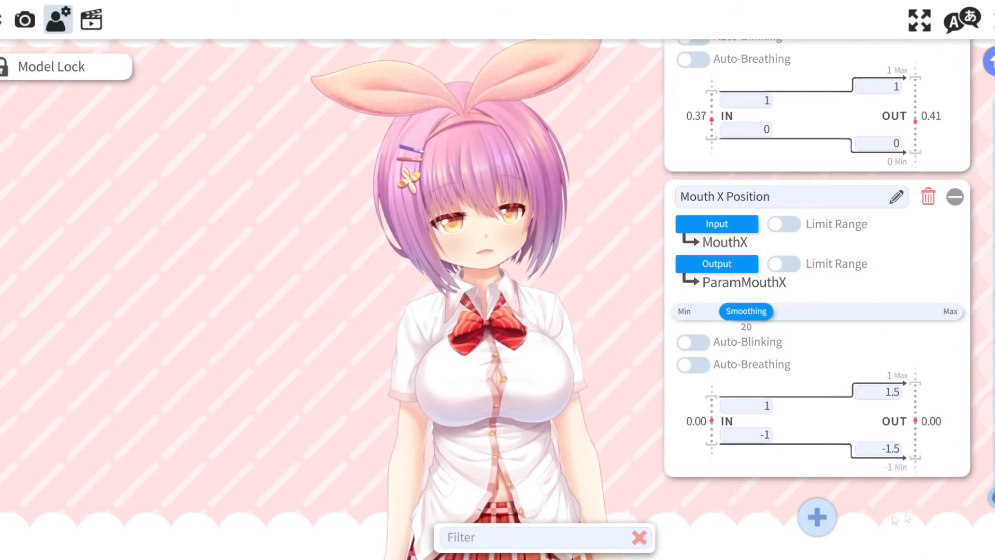
left_click(823, 519)
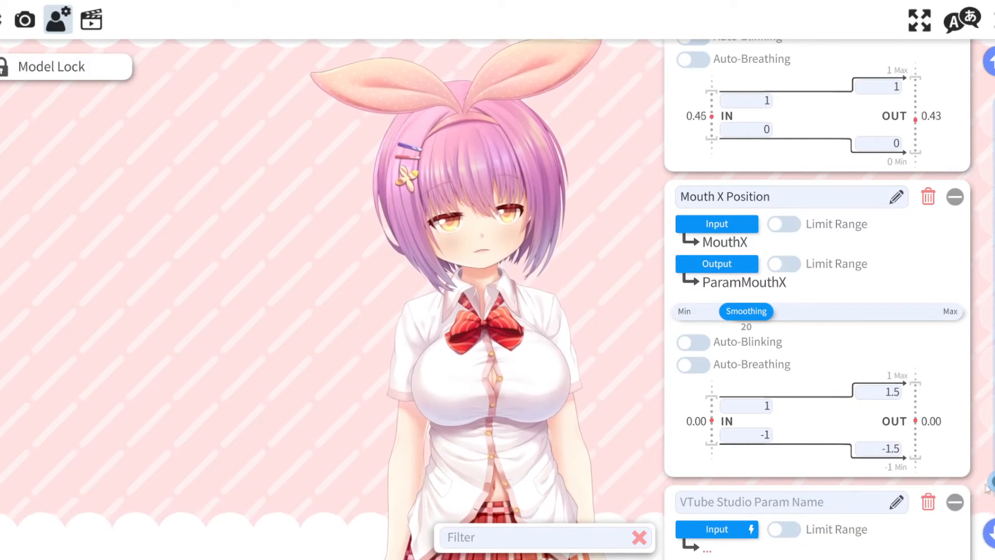
Step: Set the blank parameter mapping's output to the model's Breathing parameter, ParamBreath
scroll(824, 518, "down", 5)
left_click(723, 263)
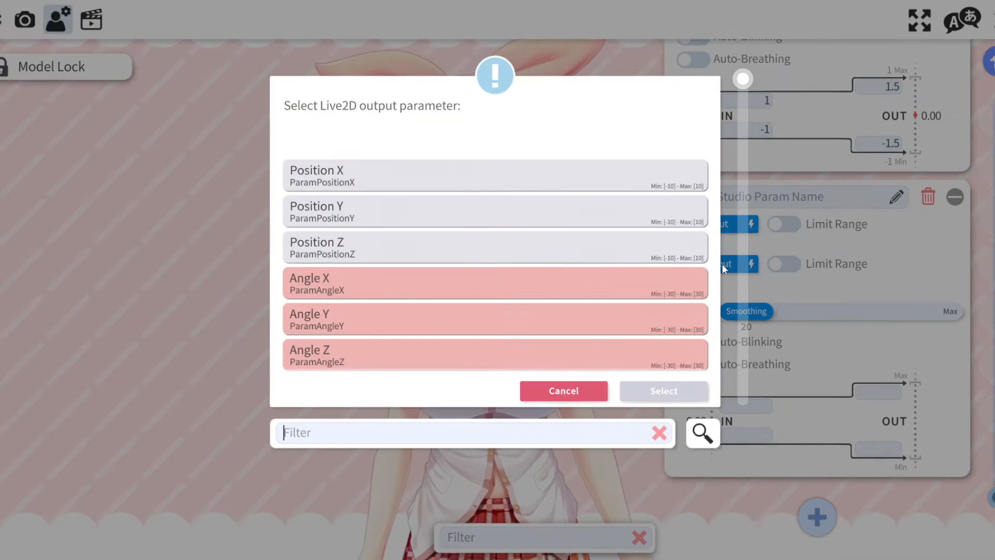
type("br")
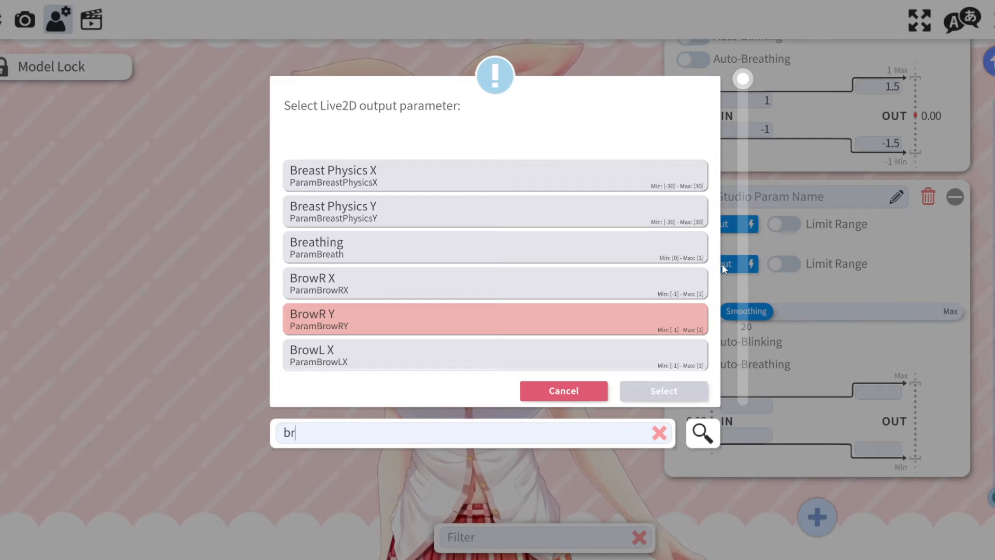
type("eat")
double_click(536, 174)
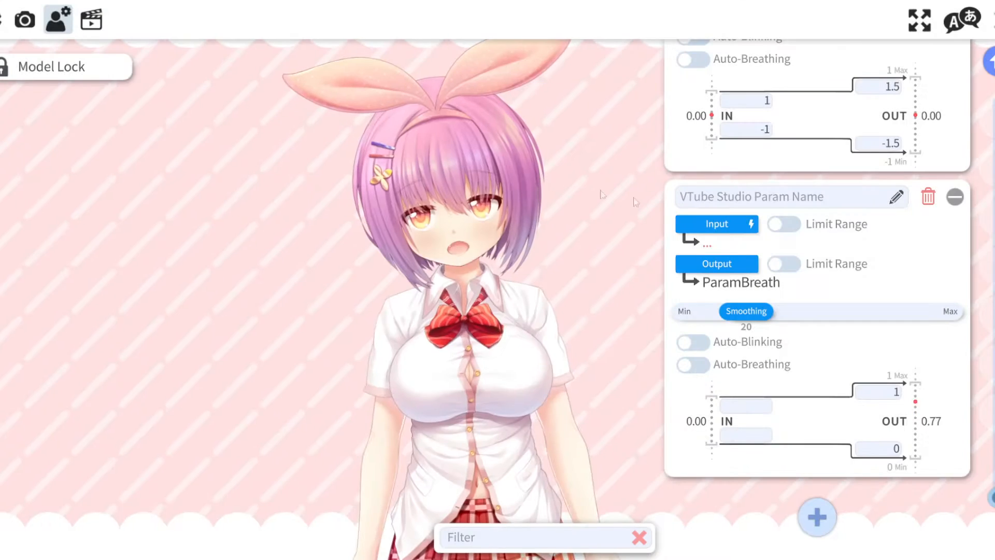
Step: Set the ParamBreath mapping's input to the plugin parameter VTS_Heartrate_Breath
left_click(742, 226)
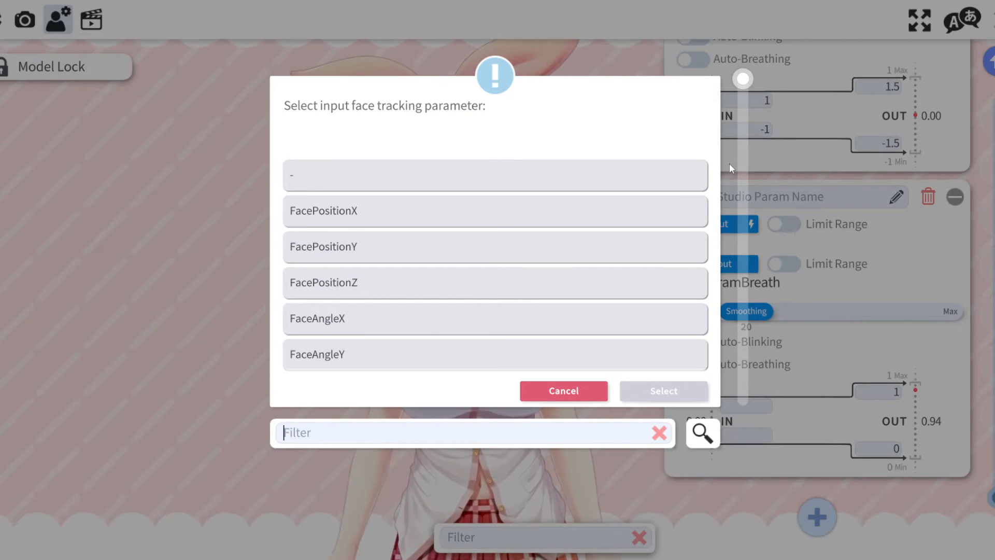
type("vts")
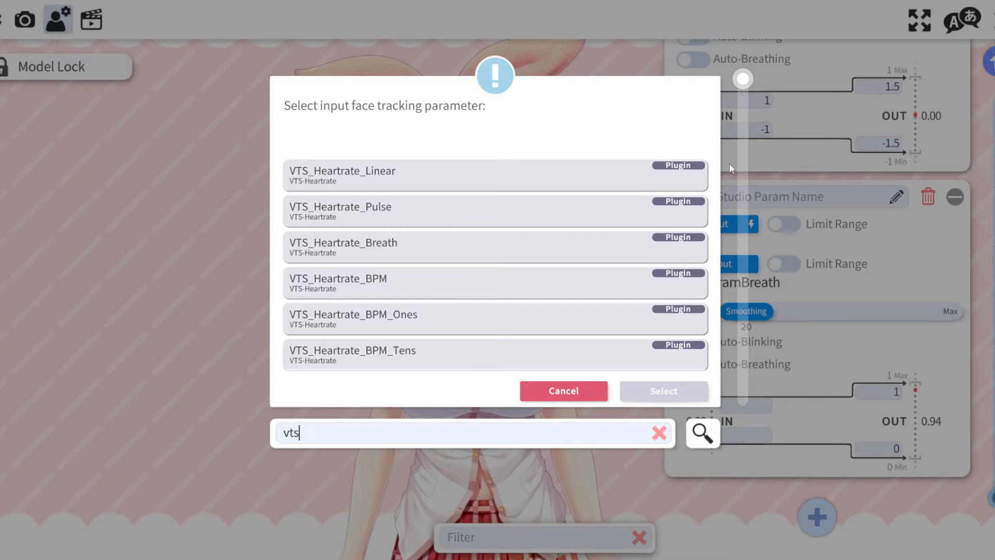
double_click(460, 241)
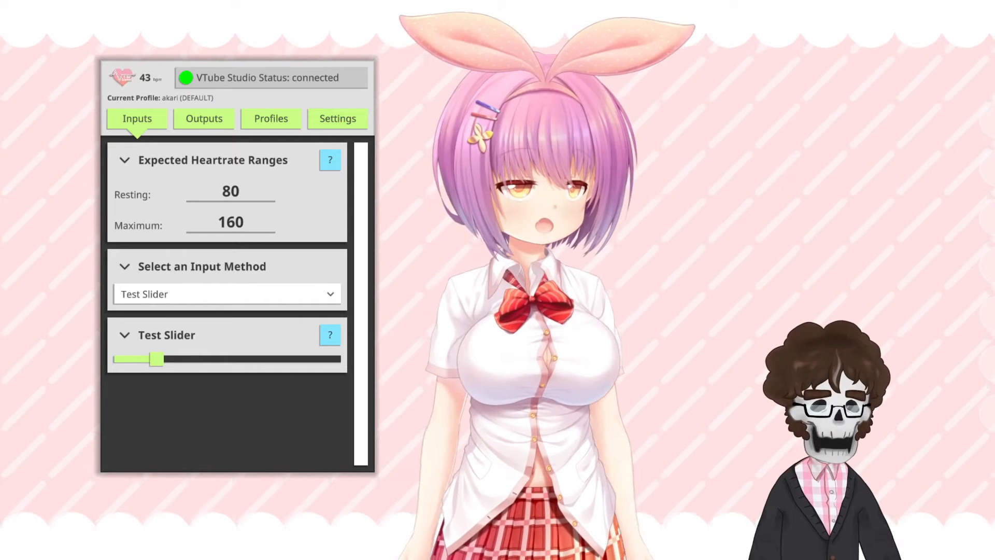
Step: Test the heart-rate breathing by raising the test heart rate to about 188 bpm and lowering it to about 60 bpm
left_click_drag(163, 363, 212, 372)
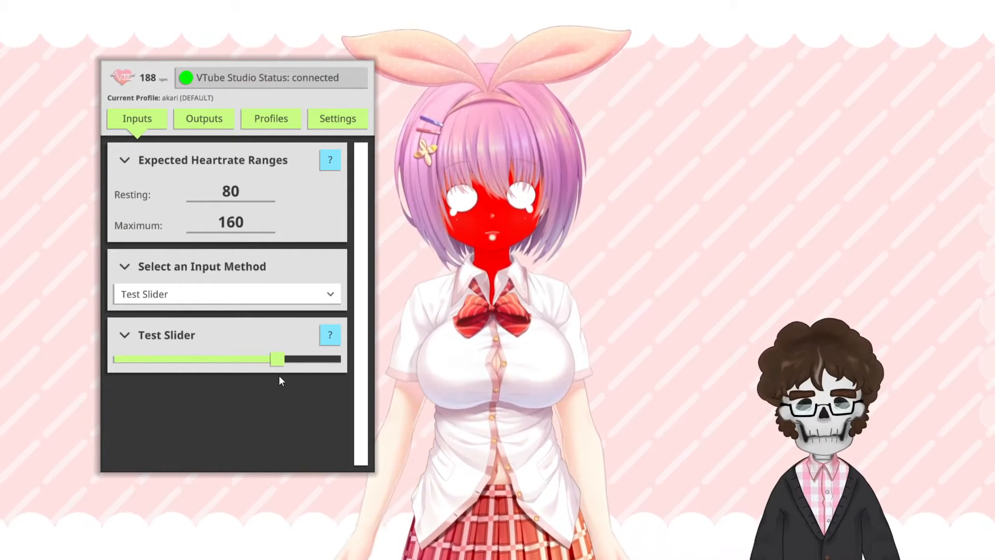
left_click_drag(279, 376, 172, 381)
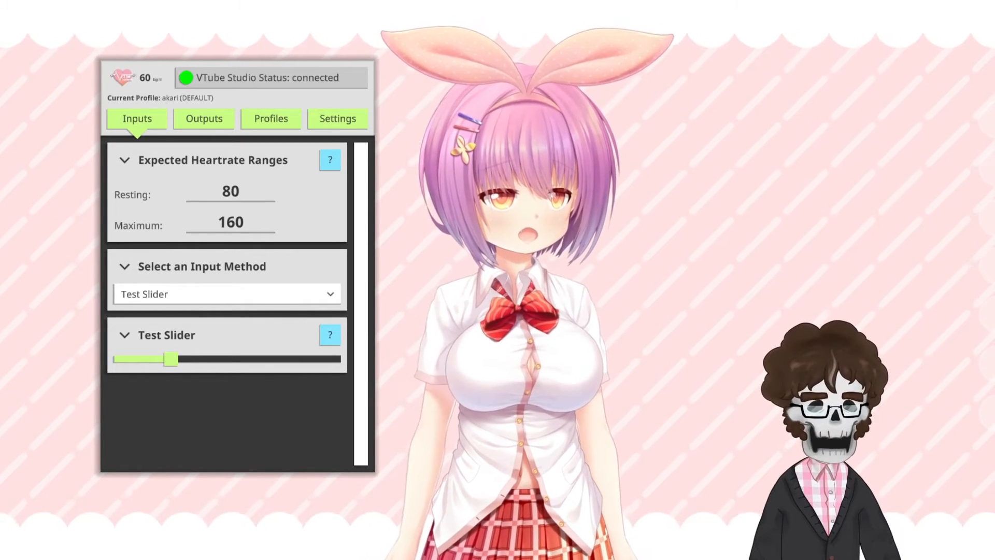
Step: Review the plugin's Custom Parameters output section and open its help information
left_click(207, 119)
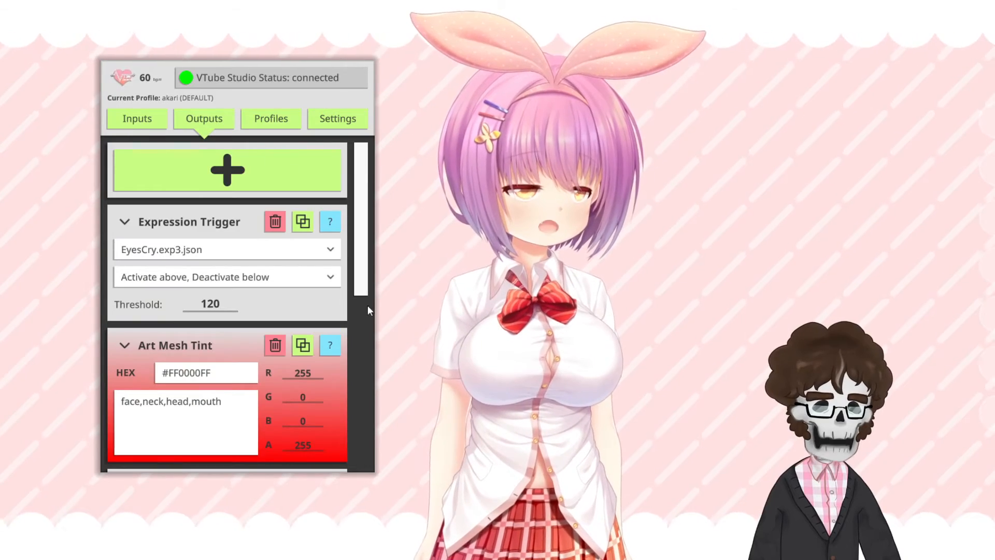
scroll(363, 306, "down", 5)
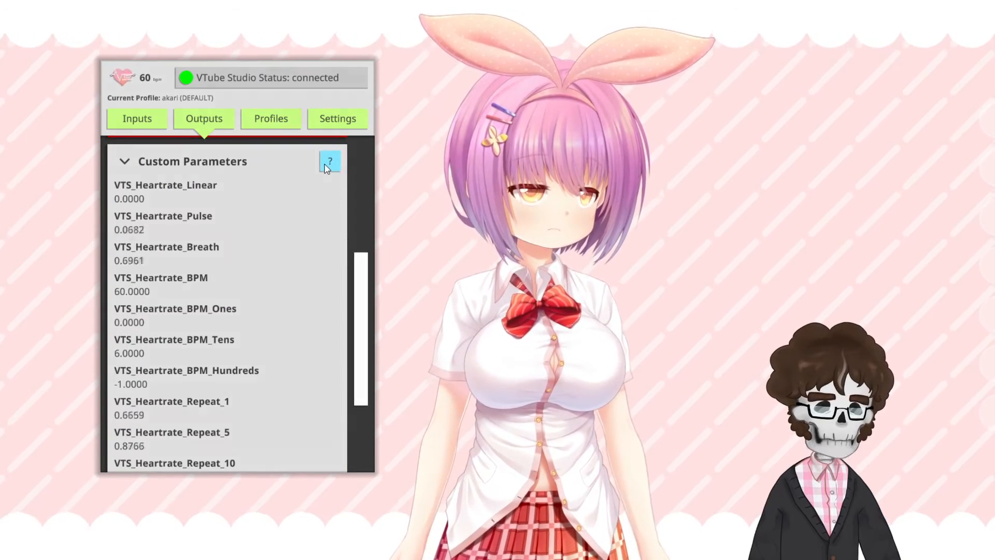
left_click(330, 162)
left_click(339, 114)
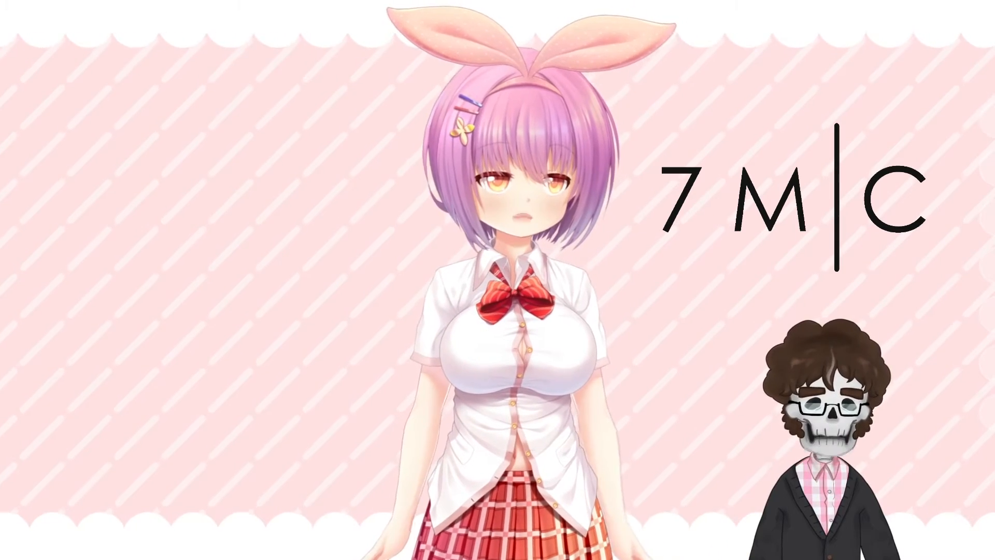
Step: Load the 7MC Beating Heart item into the VTube Studio scene and place it beside the model's head
double_click(305, 336)
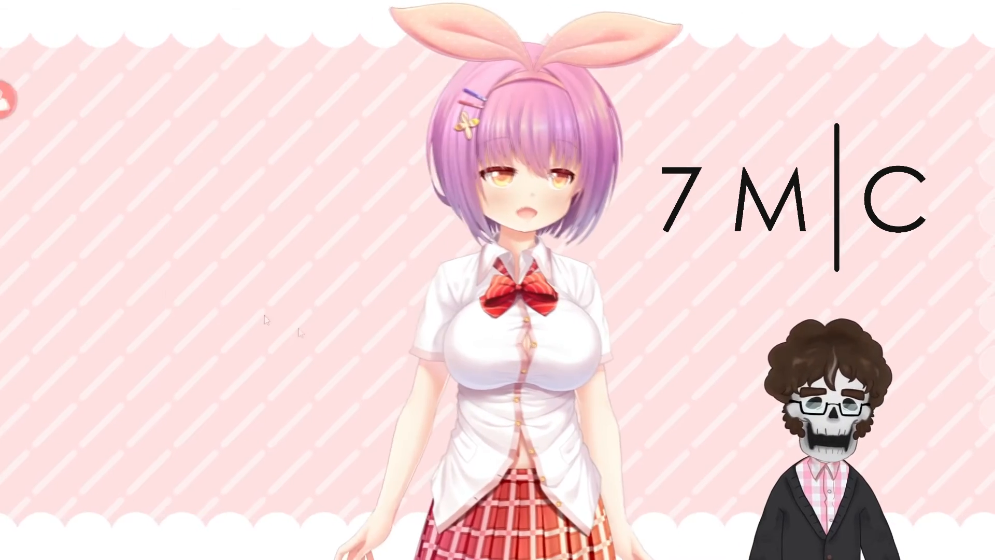
left_click(32, 165)
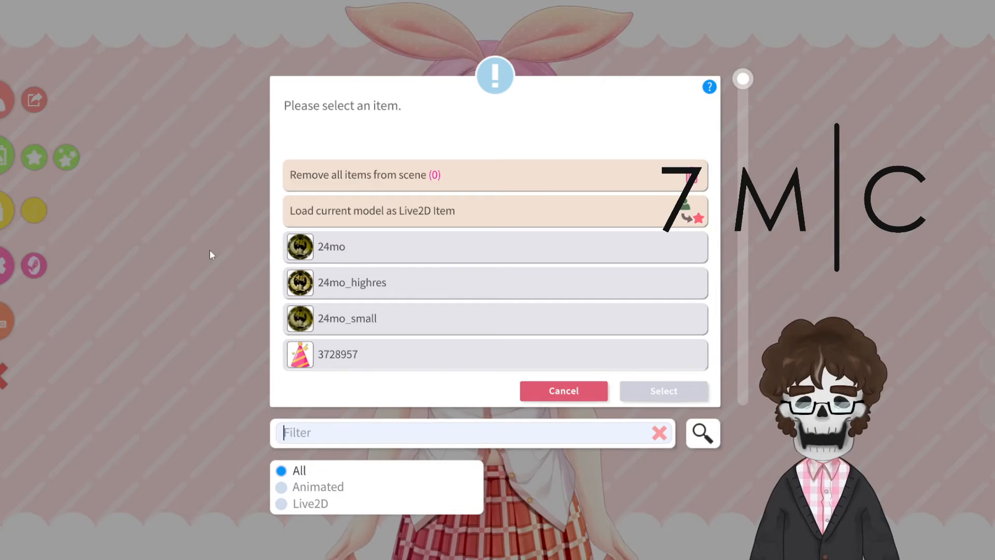
type("7mc")
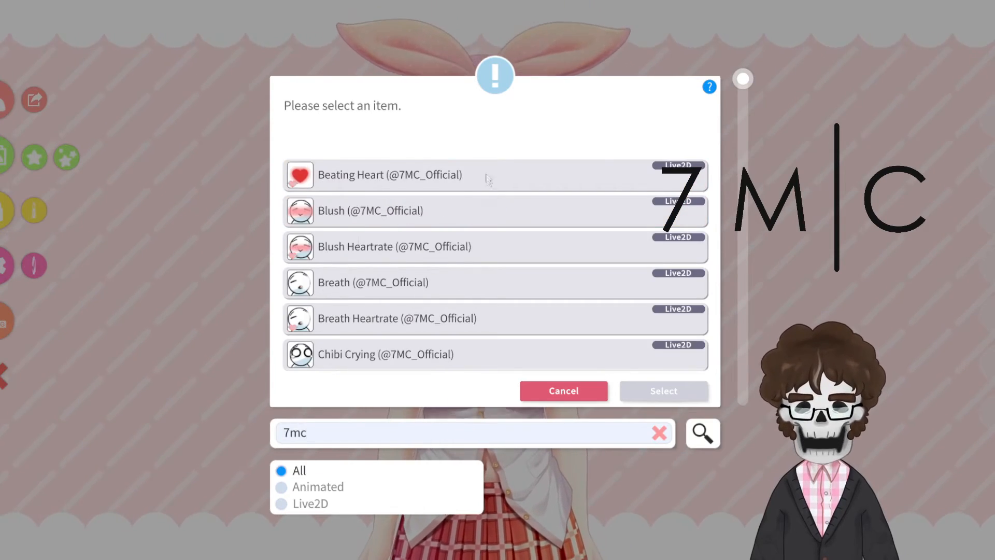
double_click(488, 179)
left_click(608, 500)
left_click_drag(508, 297, 252, 189)
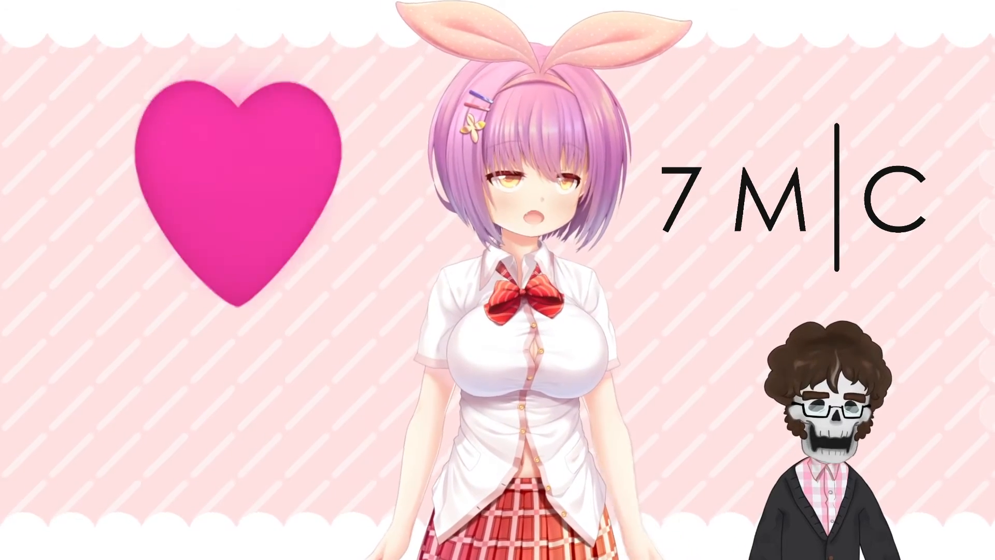
key("1")
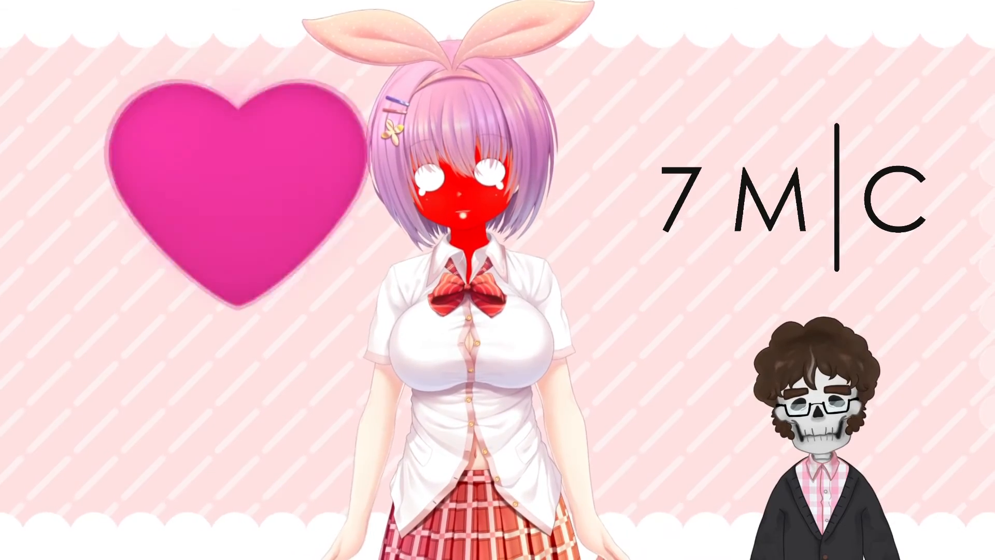
key("1")
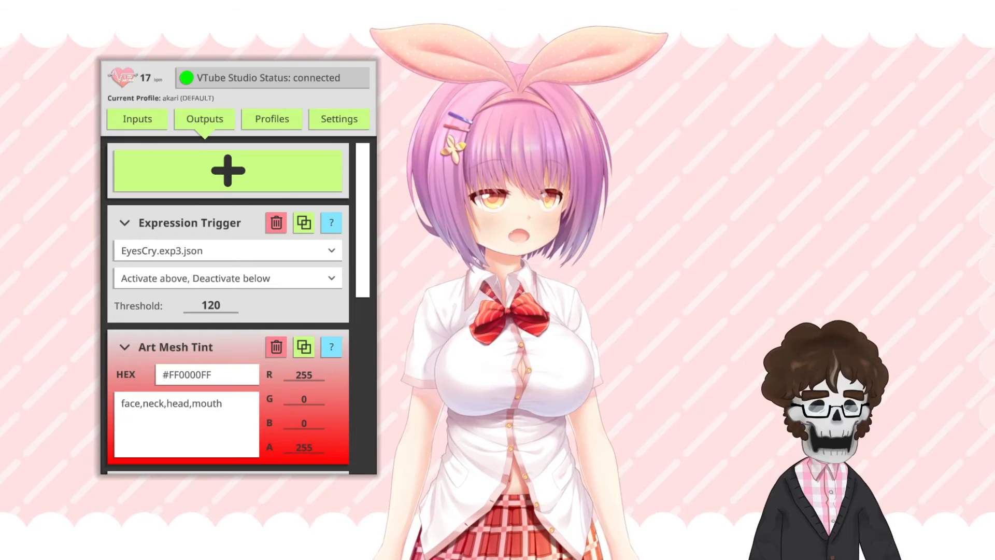
Step: Create a new plugin profile for the akari model and rename it HORROR
left_click(260, 123)
left_click(252, 273)
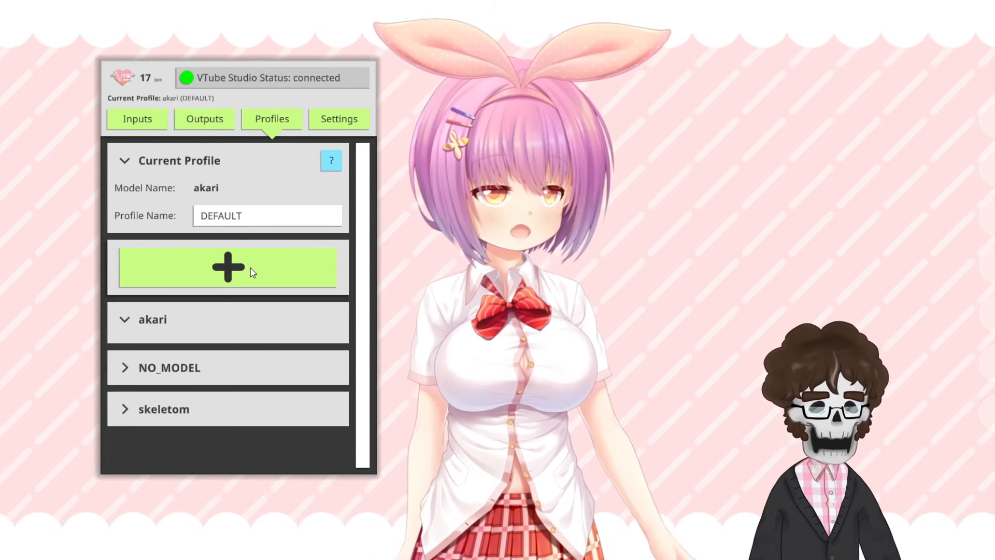
left_click(248, 226)
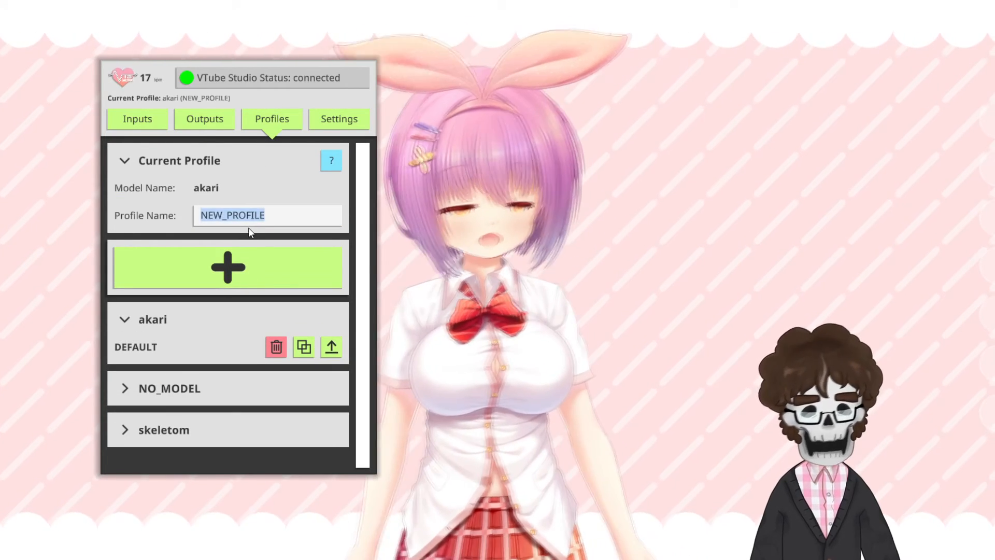
type("HORROR")
key("Return")
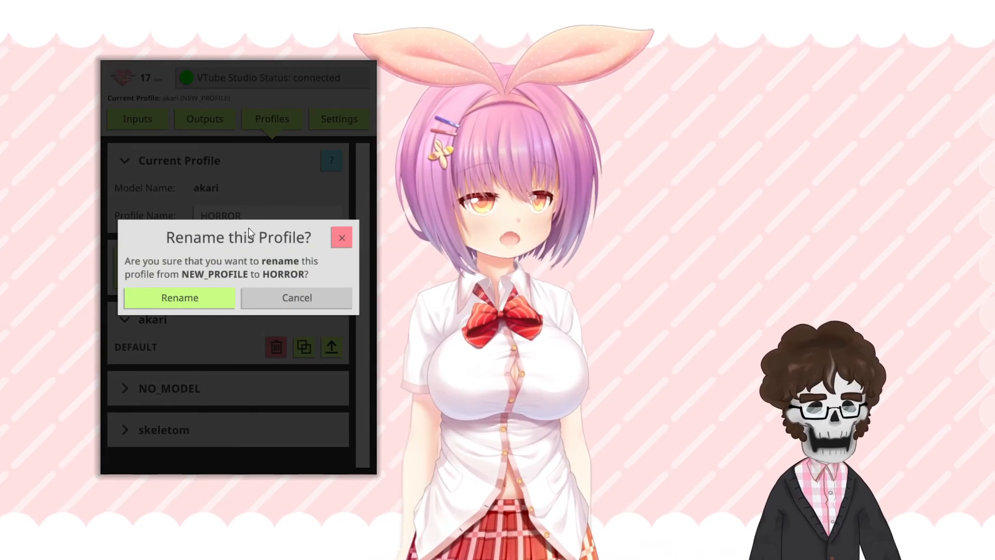
left_click(199, 297)
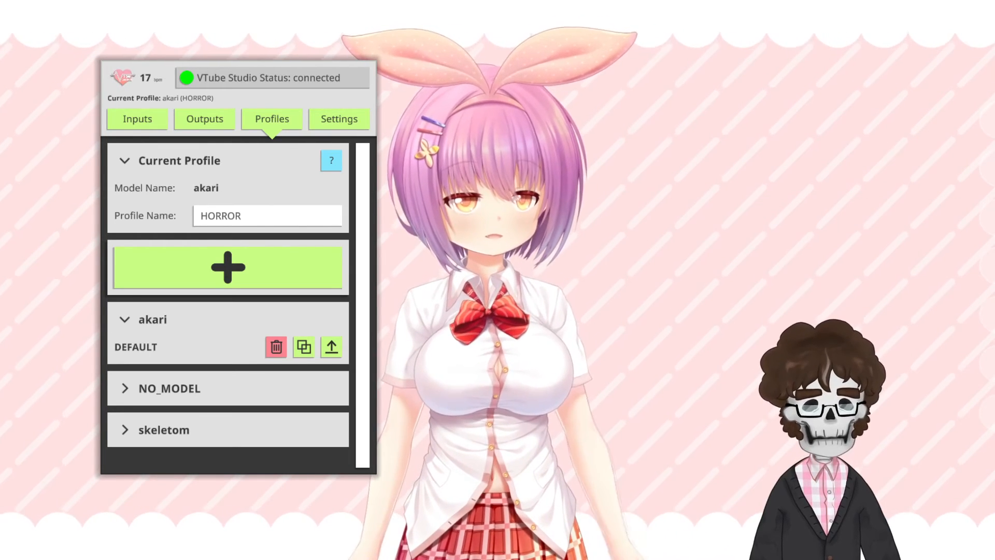
Step: Add an Art Mesh Tint output to the HORROR profile and make it blue with R 0 and G 0
left_click(229, 119)
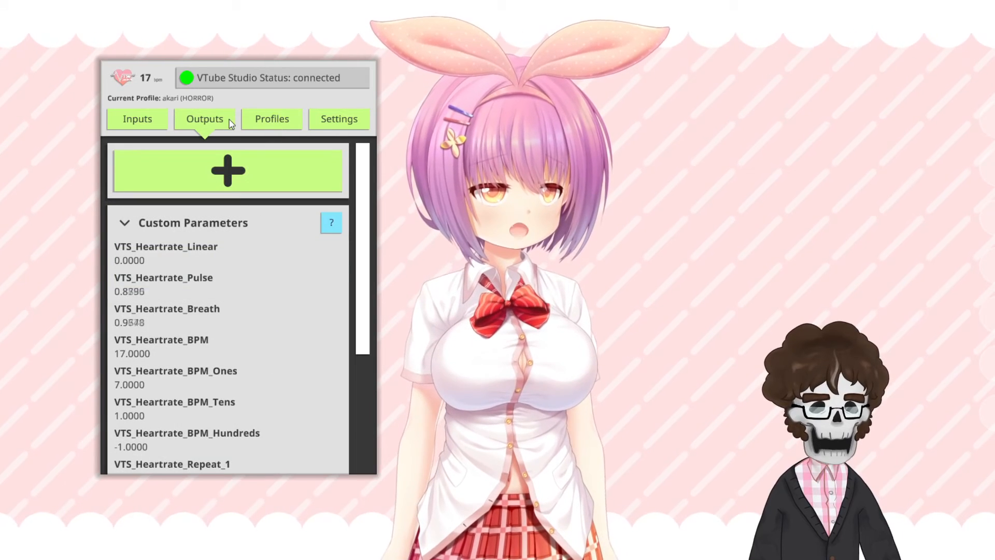
left_click(130, 226)
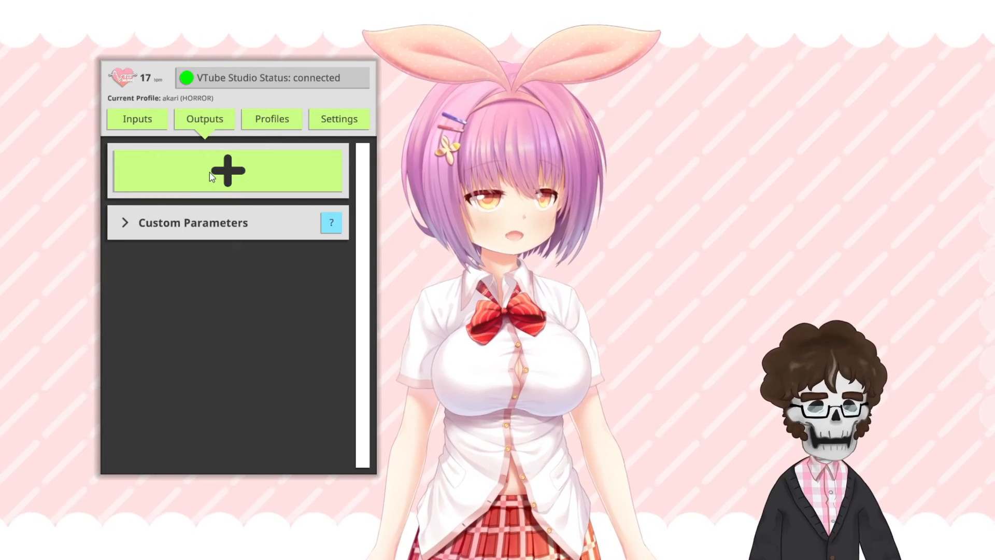
left_click(210, 173)
left_click(214, 271)
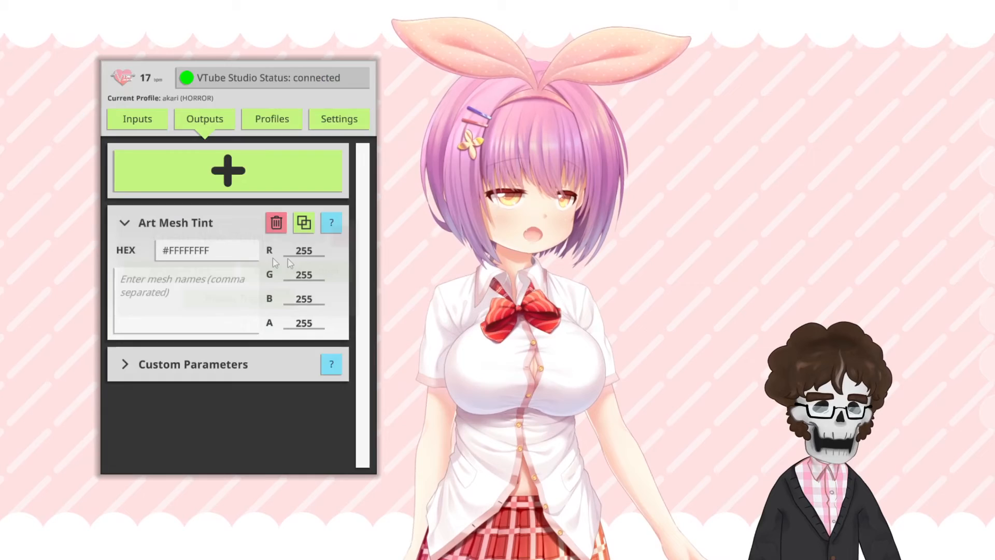
left_click(311, 252)
type("0")
left_click(313, 275)
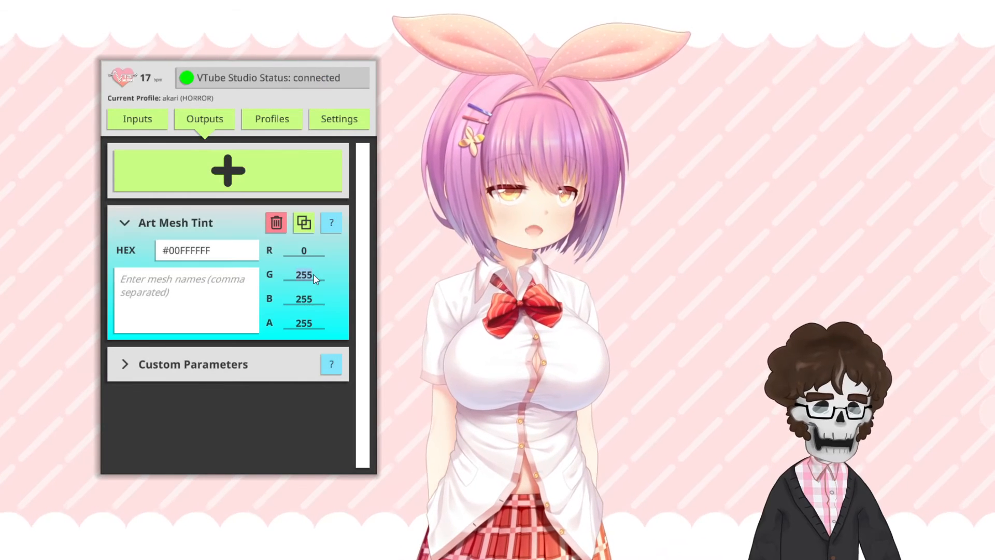
type("0")
Step: Apply the blue tint to the meshes face,head,neck,mouth
left_click(237, 294)
type("fa")
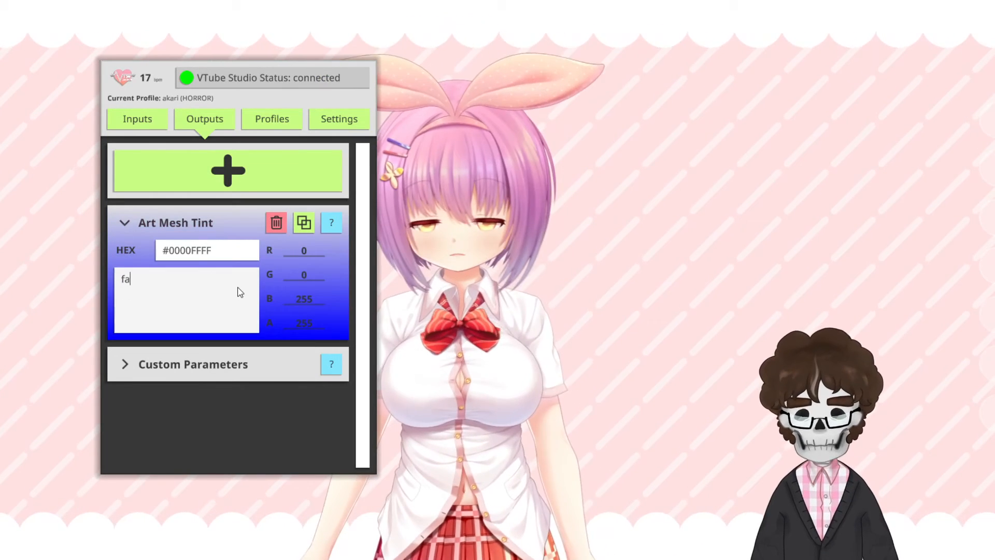
type("ce,head,")
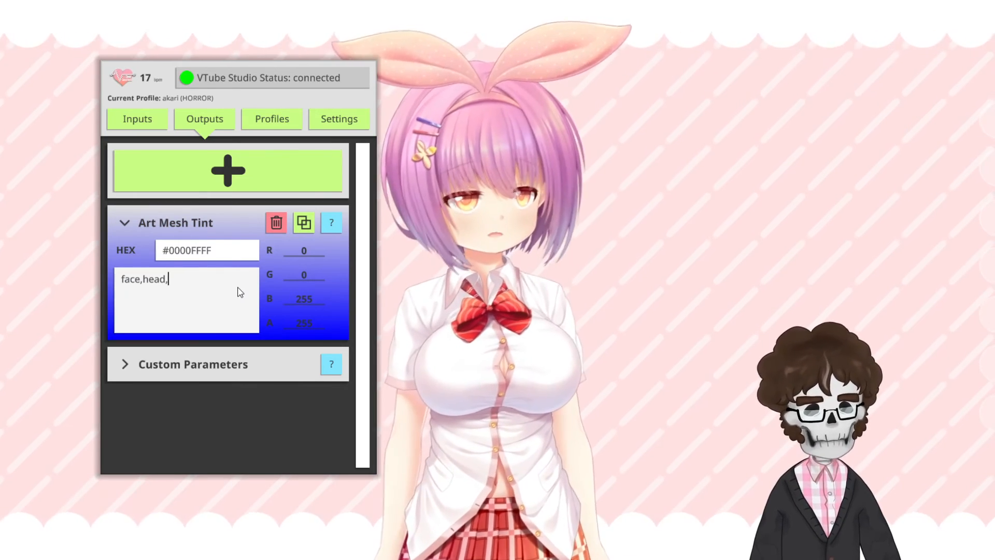
type("bneneck,mouth")
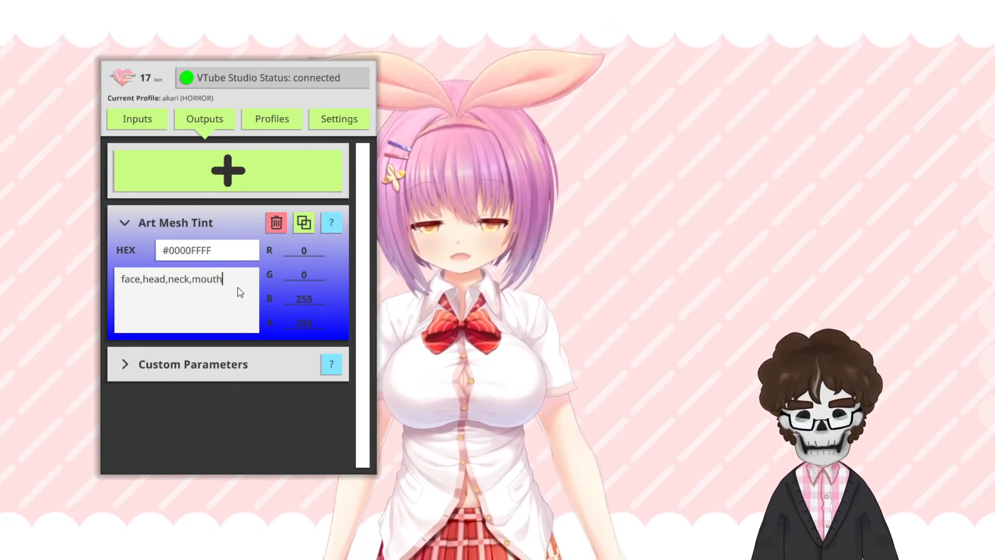
Step: Raise the test heart rate with the Test Slider to check the HORROR profile's blue tint
left_click(138, 119)
left_click_drag(147, 366, 220, 362)
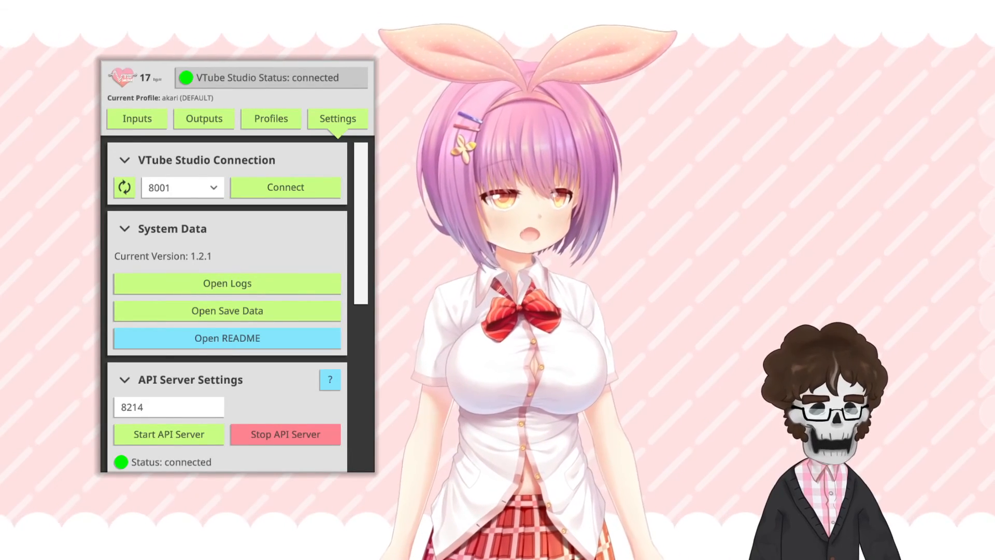
Step: Look through the API Server Settings and README option in the plugin's settings
scroll(362, 291, "down", 2)
left_click_drag(361, 291, 361, 337)
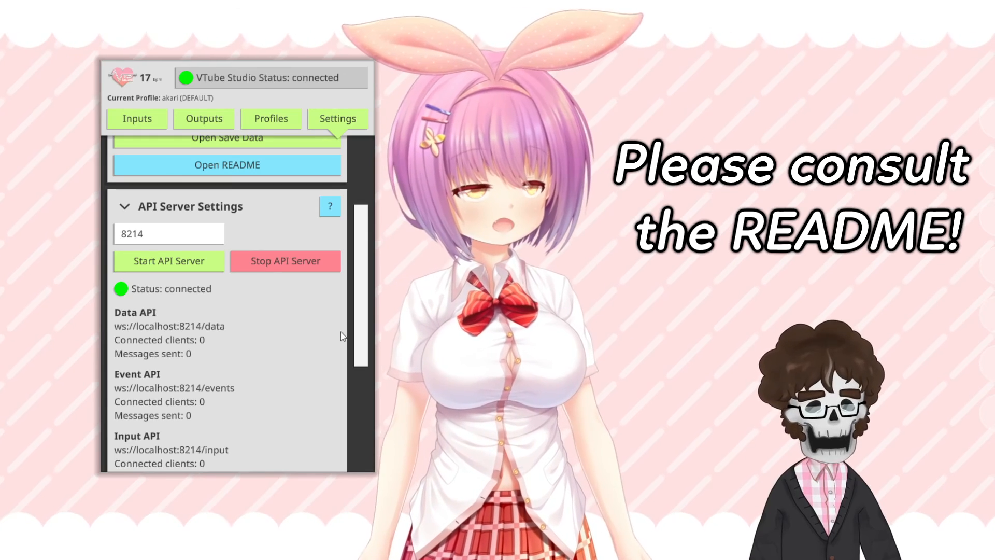
scroll(311, 311, "up", 2)
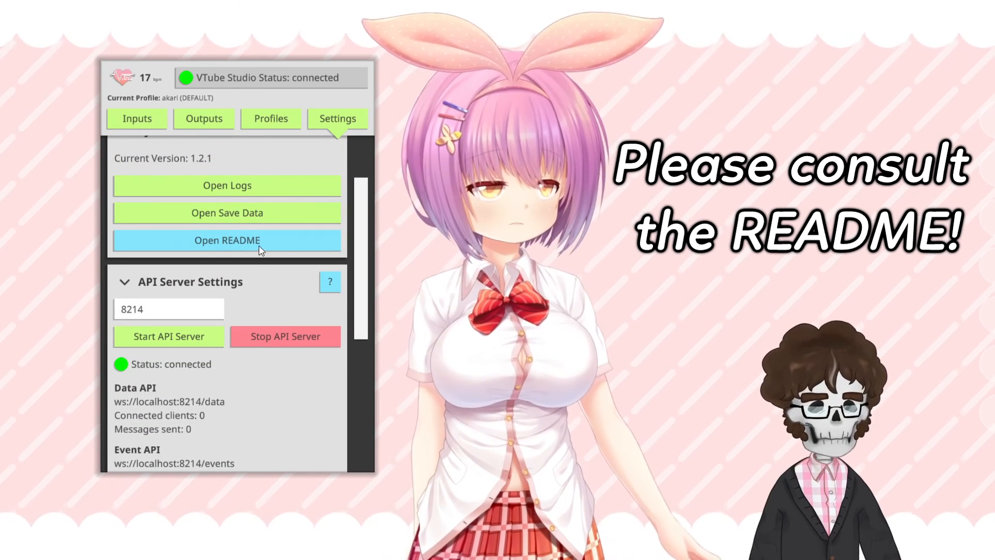